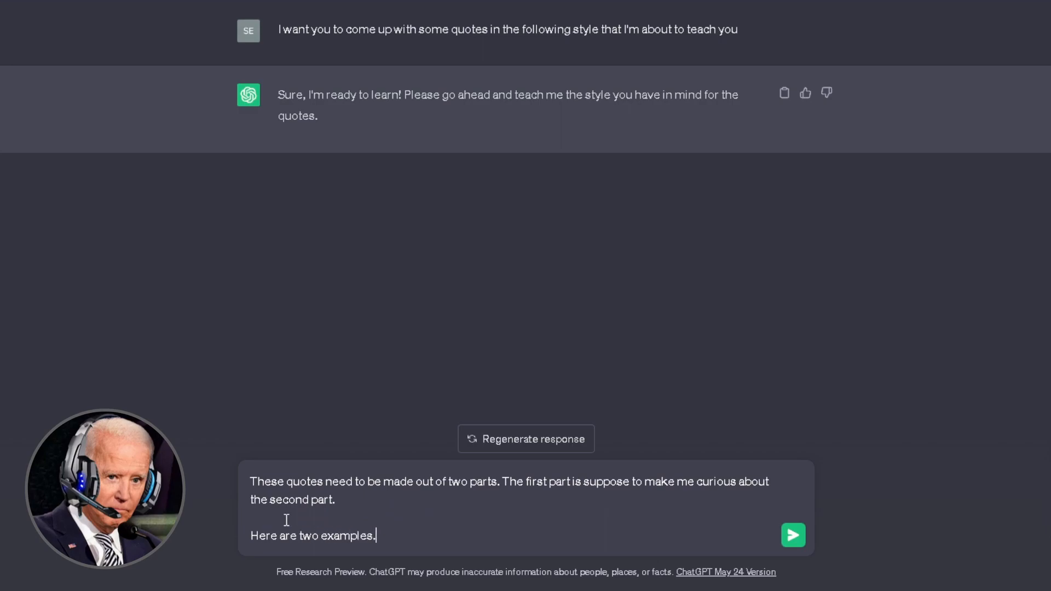
key(shift+Return)
- Write Example 1's First part and Second part lines ending 'You have to let them go...'
text(First part:)
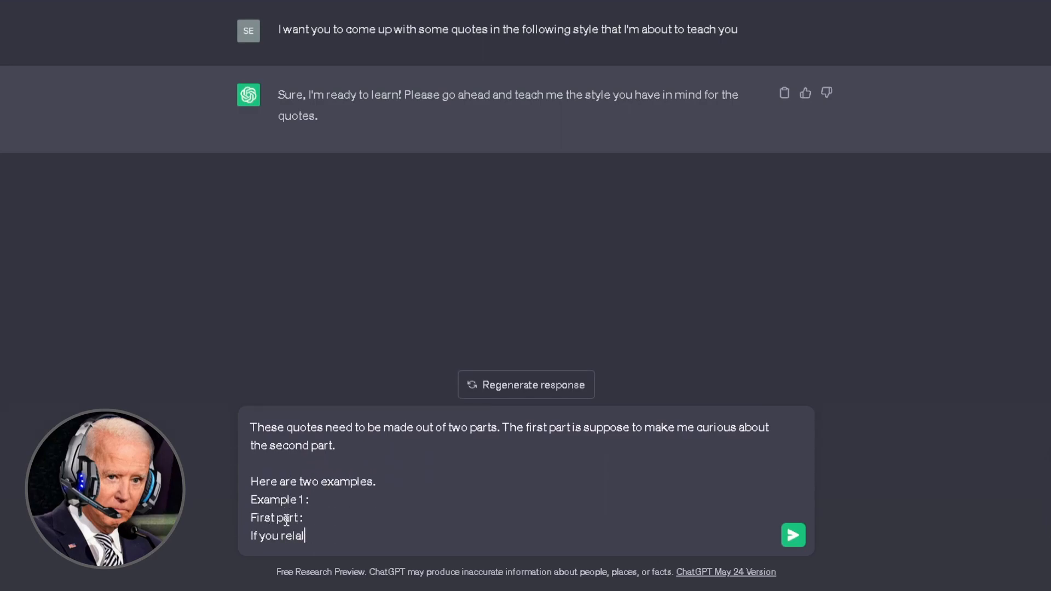
key(shift+Return)
text(Second part:)
key(shift+Return)
text(You have to let them go...)
- Add Example 2 with 'Boys cry too...' and 'Tears will heal...', then send both examples
key(shift+Return)
key(shift+Return)
text(Example 2:)
key(shift+Return)
text(First p)
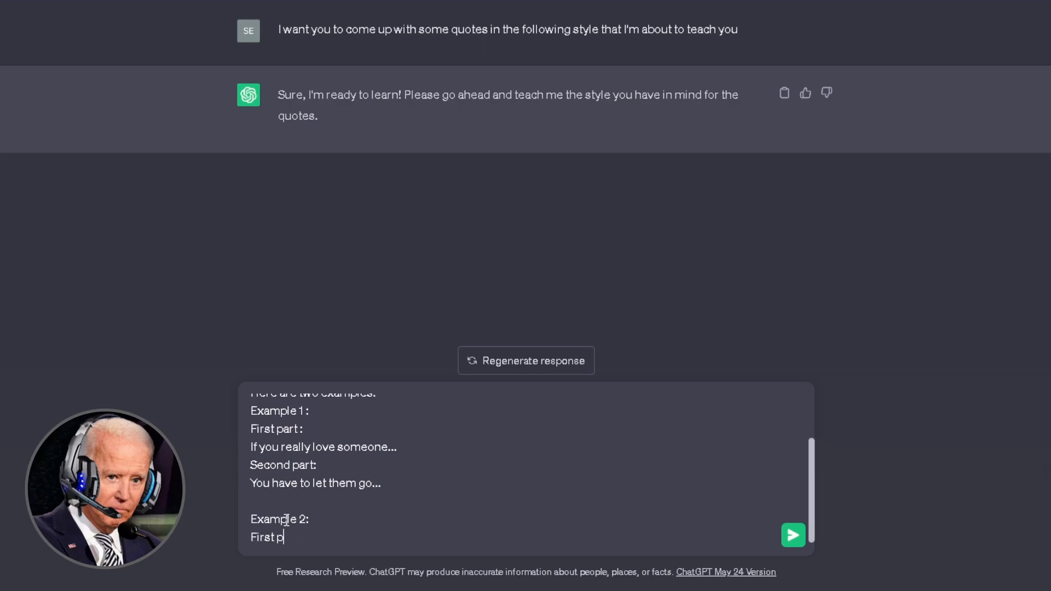
text(art:)
key(shift+Return)
text(Boys cry too...)
key(shift+Return)
text(Second part:)
key(shift+Return)
text(Tears)
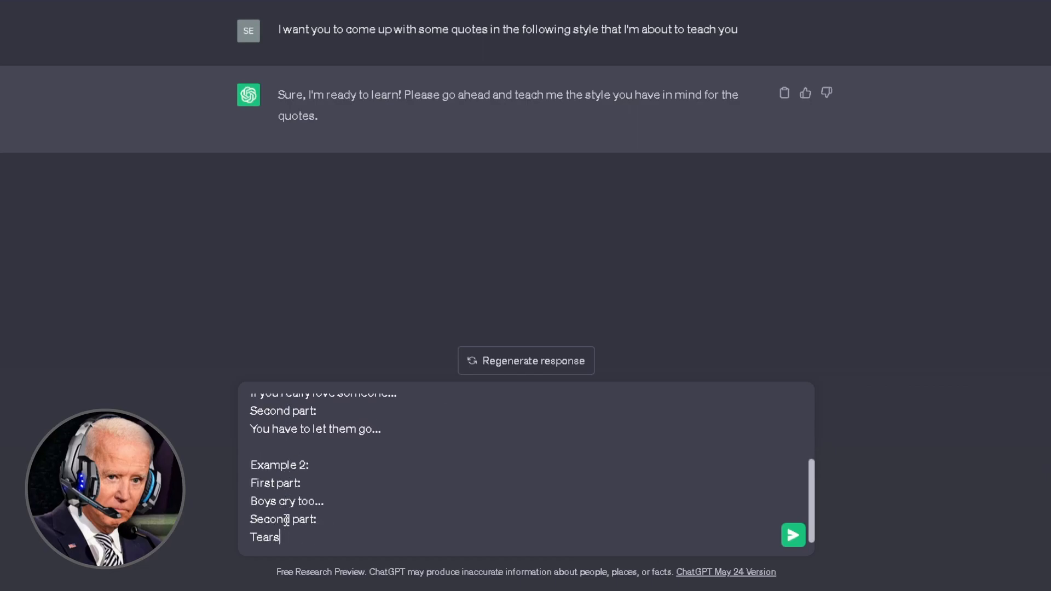
text( will heal...)
key(Return)
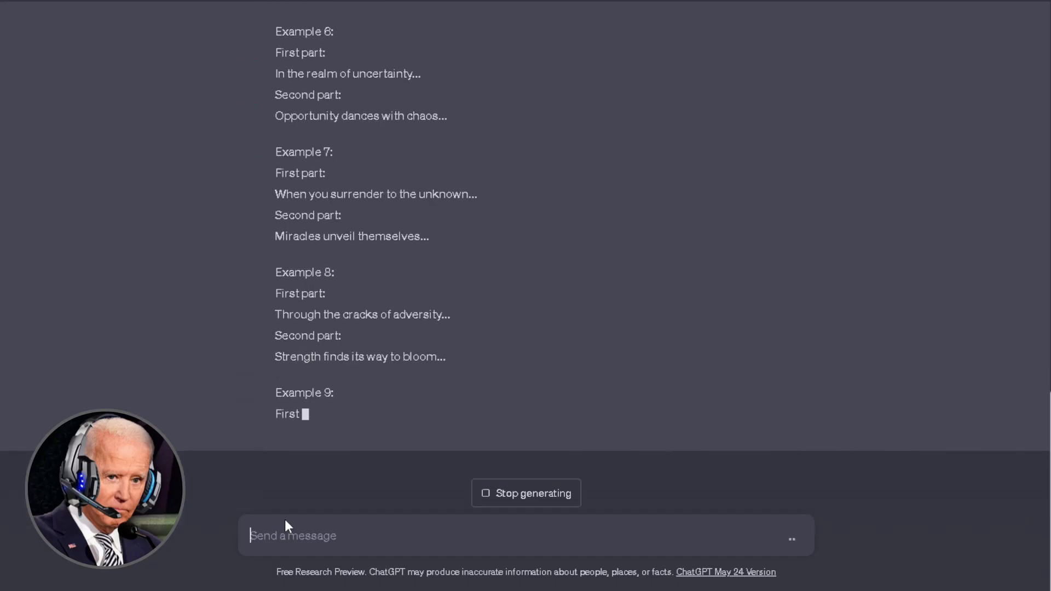
- Ask for one quote each on love, heartbreak and relationship, then reply 'Amazing! Thanks ChatGPT!'
text(Please provide me 1 example for love, heartbreak, and relationship)
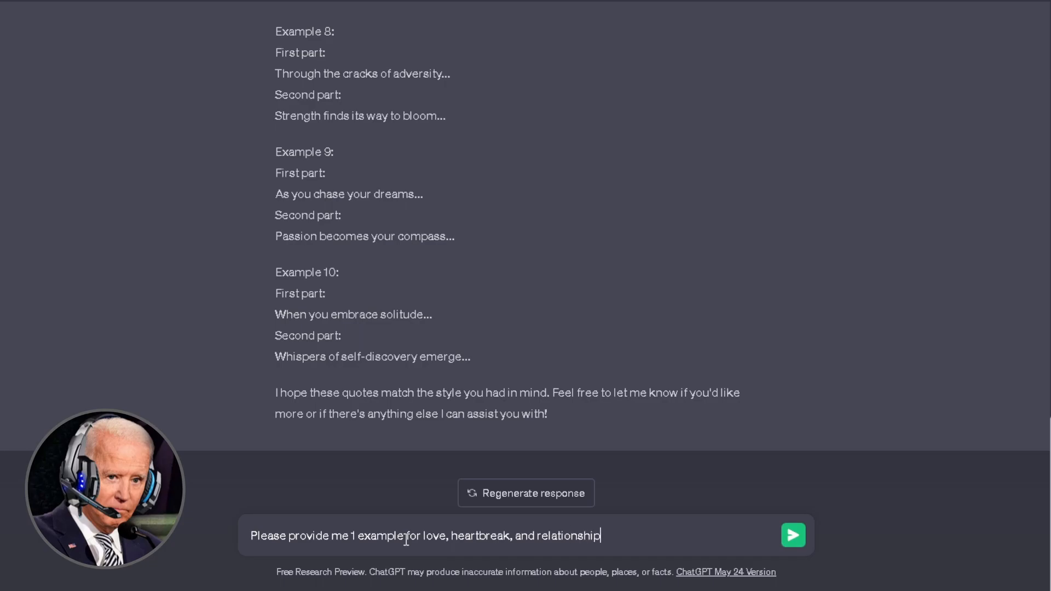
key(Return)
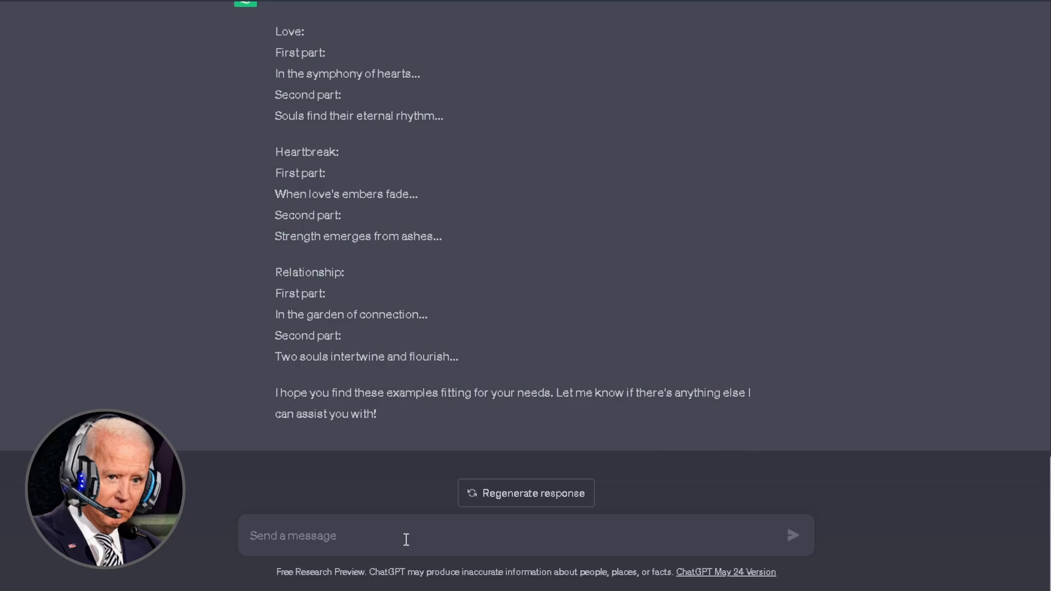
text(Amazing! Thanks Chat)
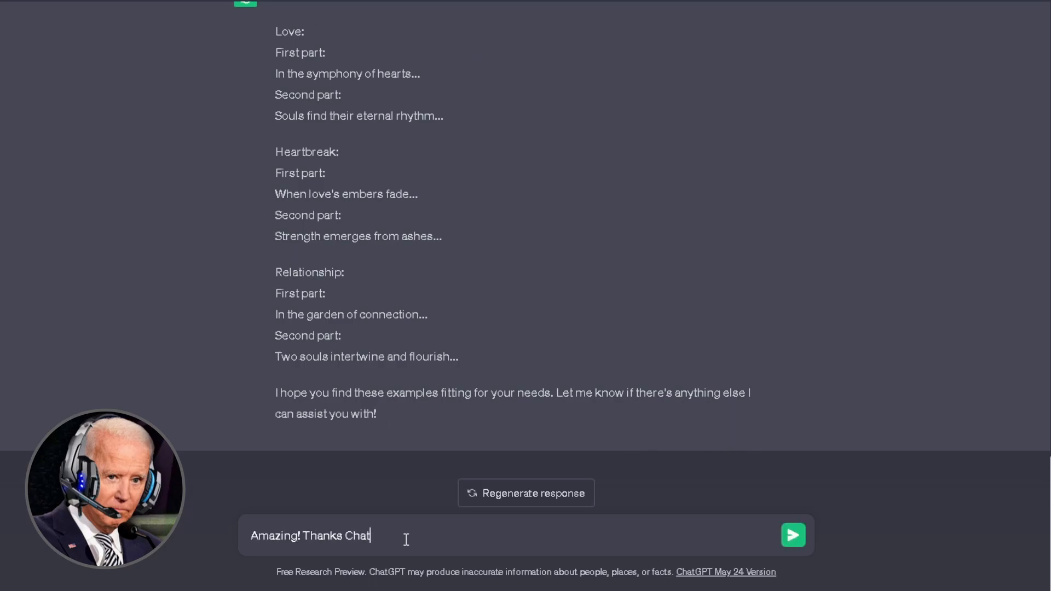
text(GPT!)
key(Return)
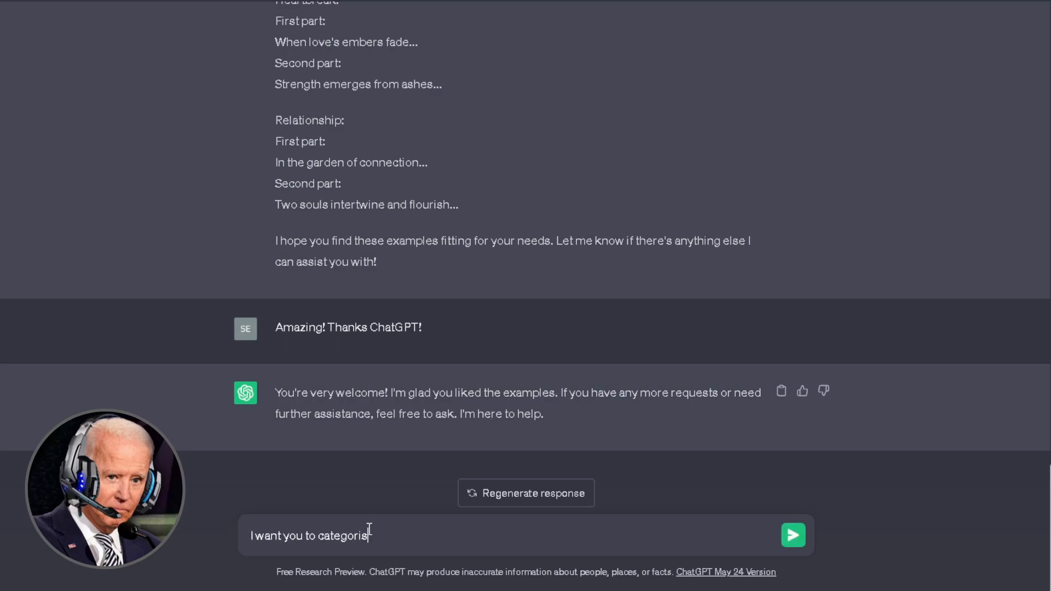
- Have ChatGPT tabulate the quotes as Theme, First part, Second part, then request more in that table
text(s following:)
key(shift+Return)
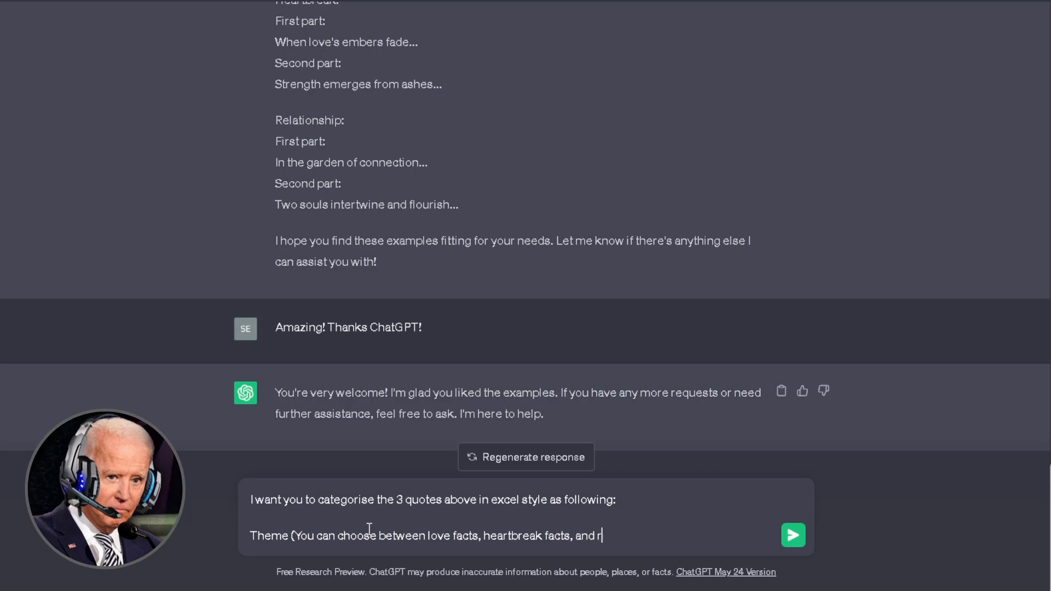
text(hip facts))
key(shift+Return)
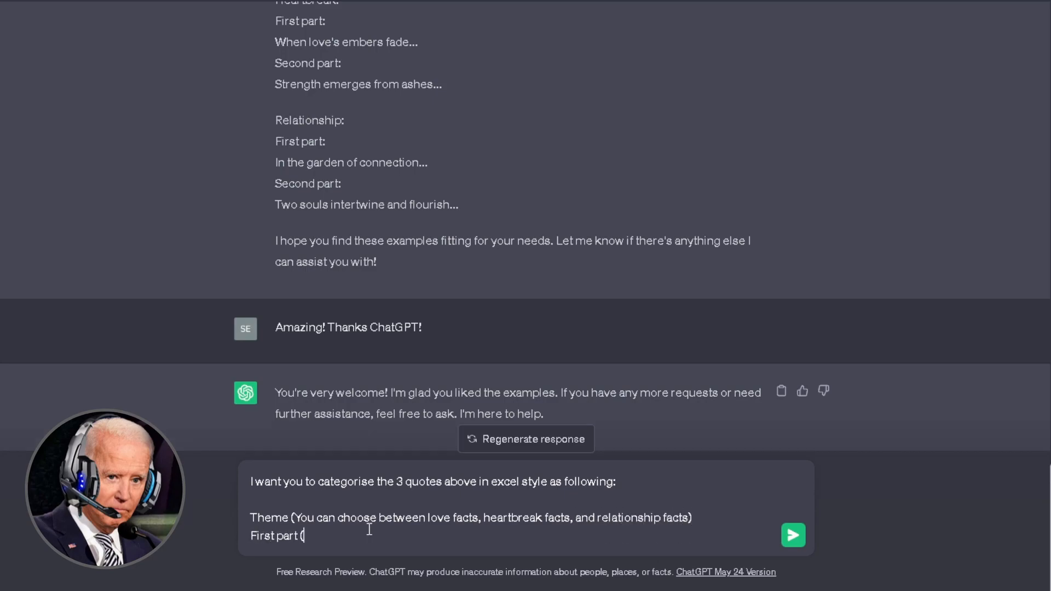
text(e))
key(shift+Return)
text(Second part (Her)
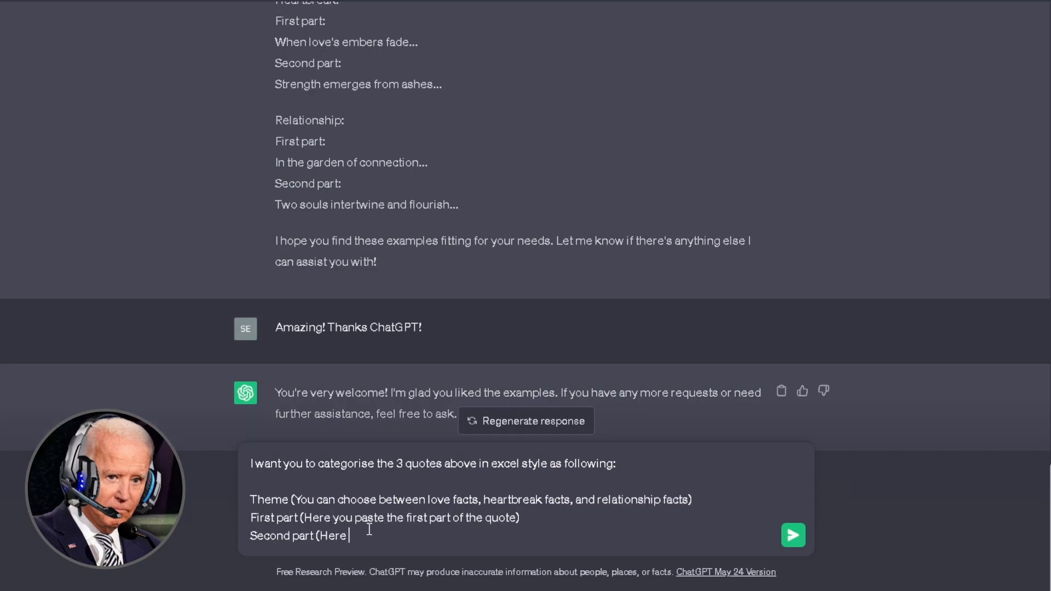
text(e))
key(Return)
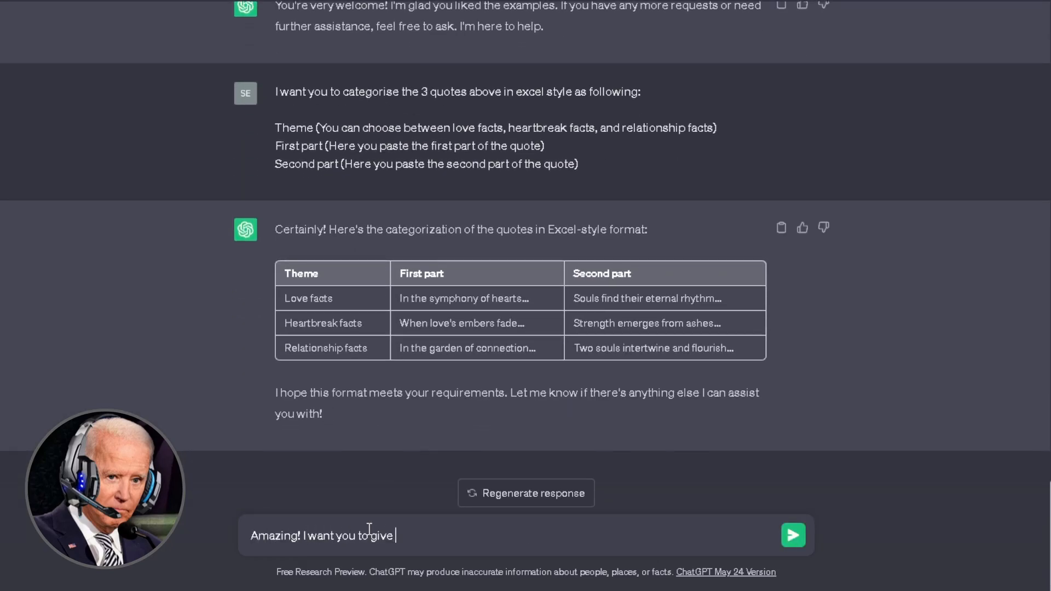
key(Return)
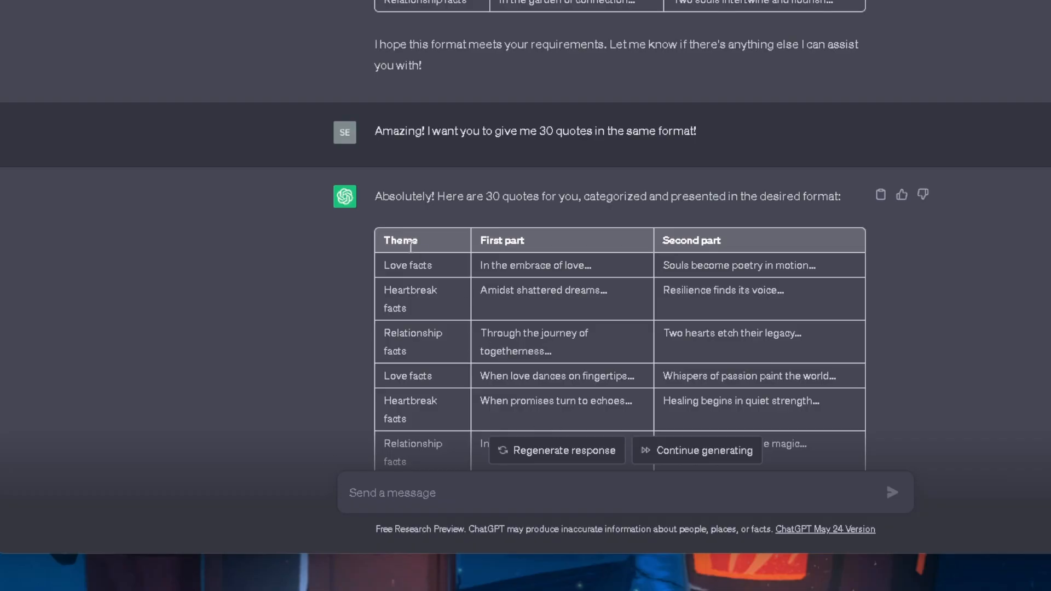
- Copy ChatGPT's quote table and paste it into the spreadsheet at cell A1
drag(387, 263, 730, 332)
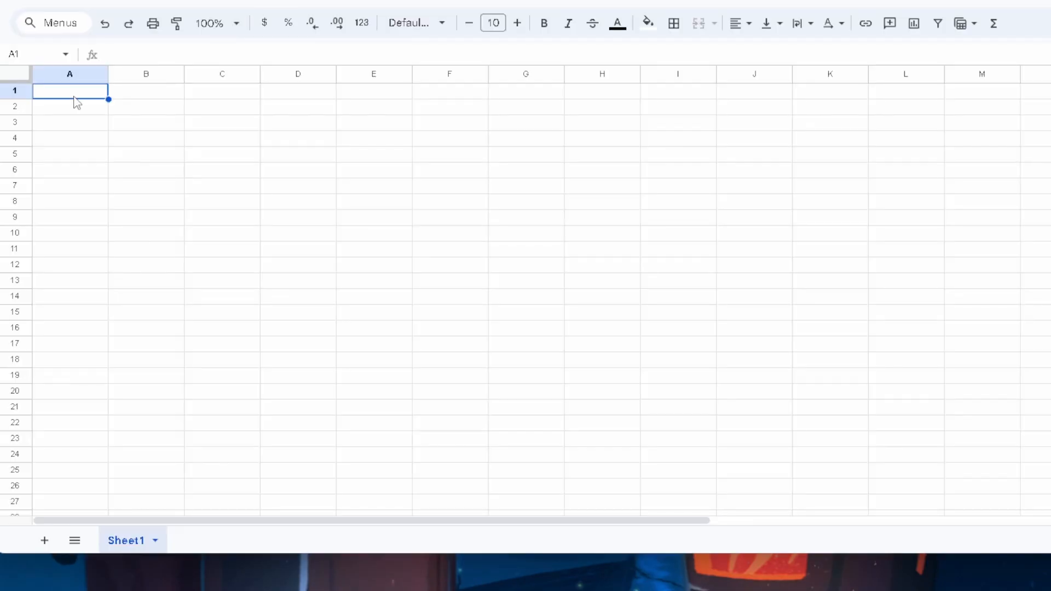
key(ctrl+v)
click(618, 262)
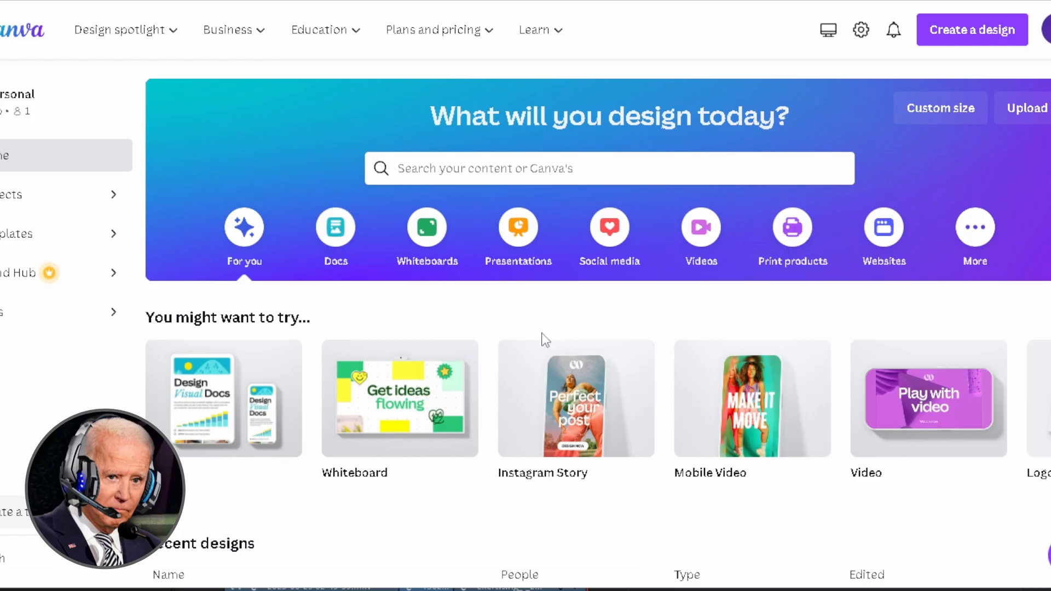
- Create a blank Mobile Video design from a 'mobile video' search
click(581, 168)
text(mobile video)
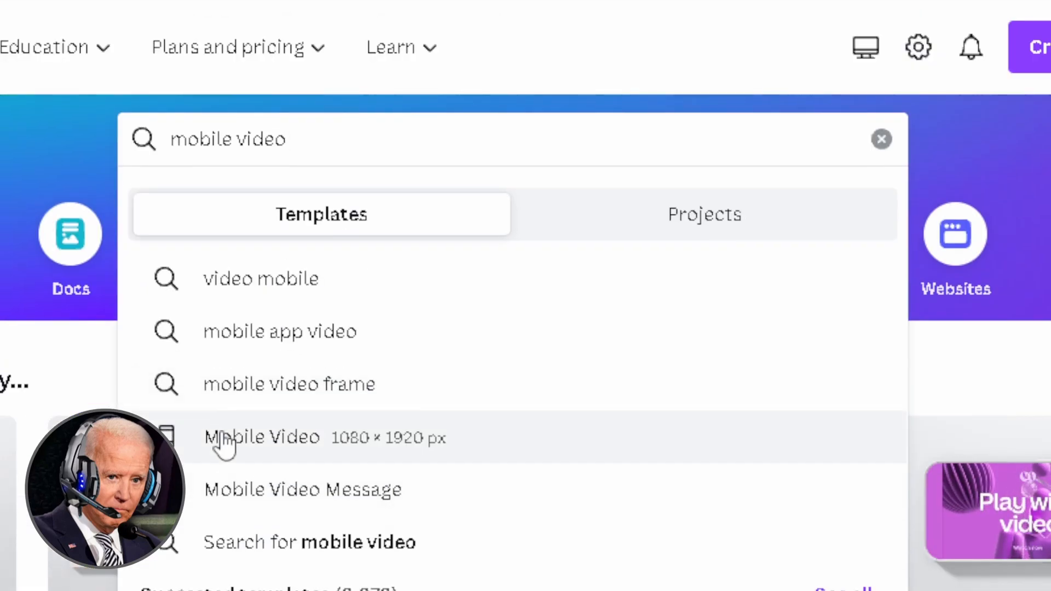
click(223, 438)
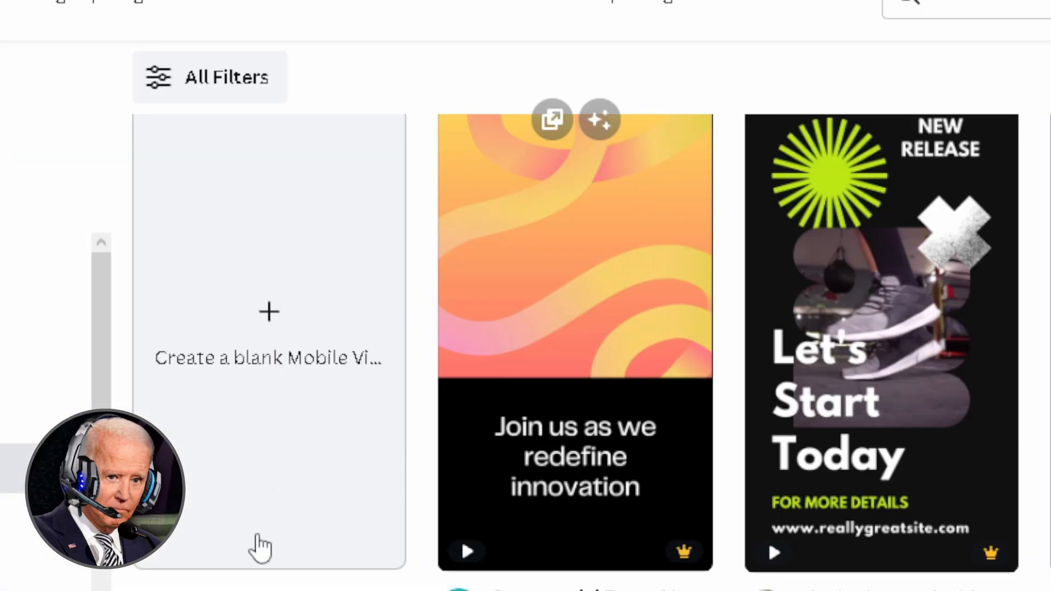
click(277, 437)
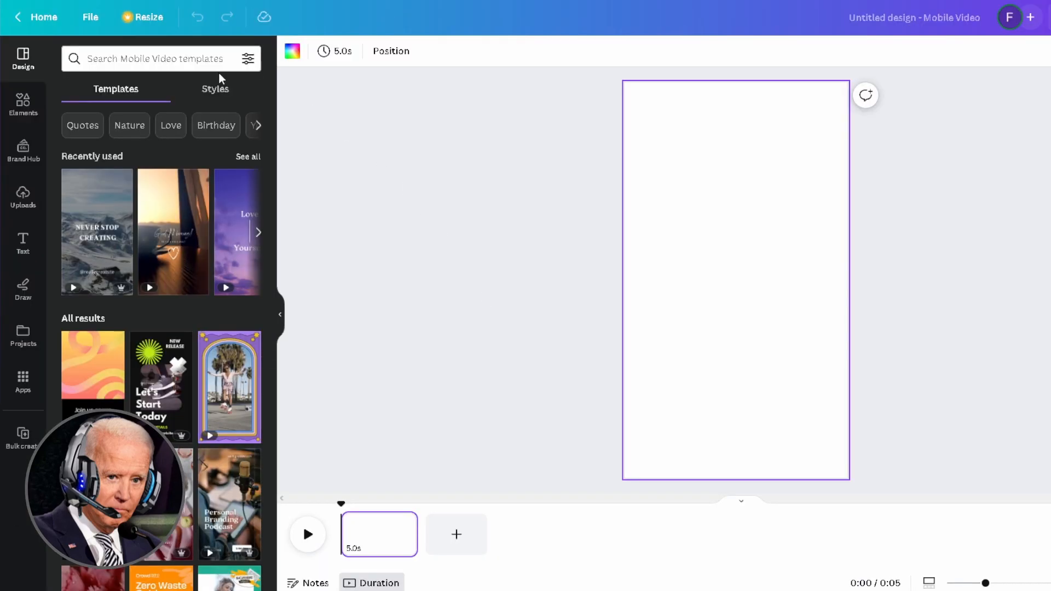
- Apply the moonlit-sea template found by searching 'quotes' in the editor's templates
click(193, 59)
text(quotes)
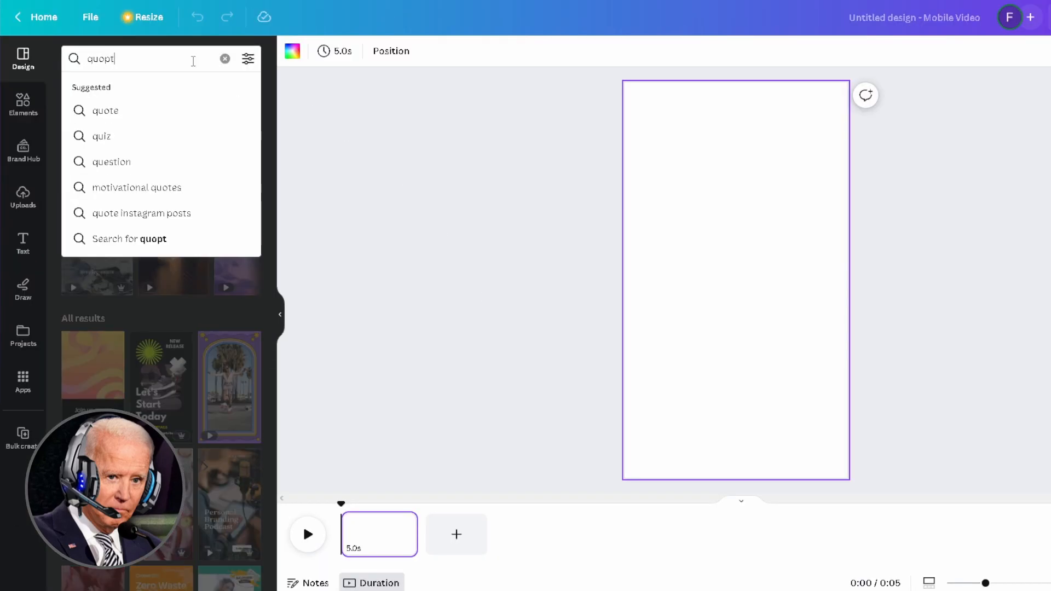
key(Return)
scroll(202, 214, down, 10)
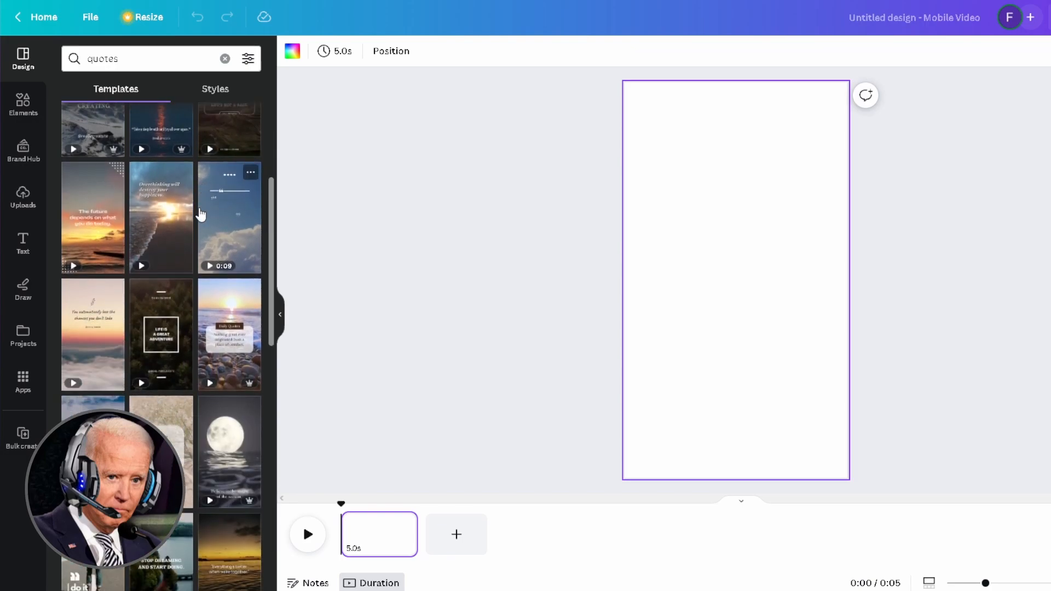
scroll(201, 213, down, 3)
click(220, 188)
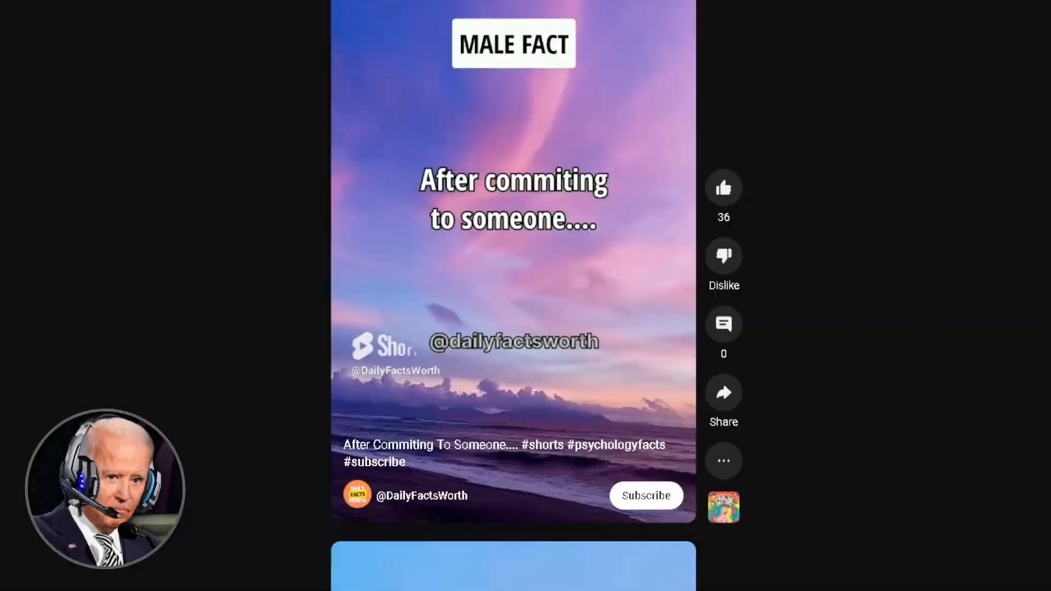
scroll(513, 295, down, 1)
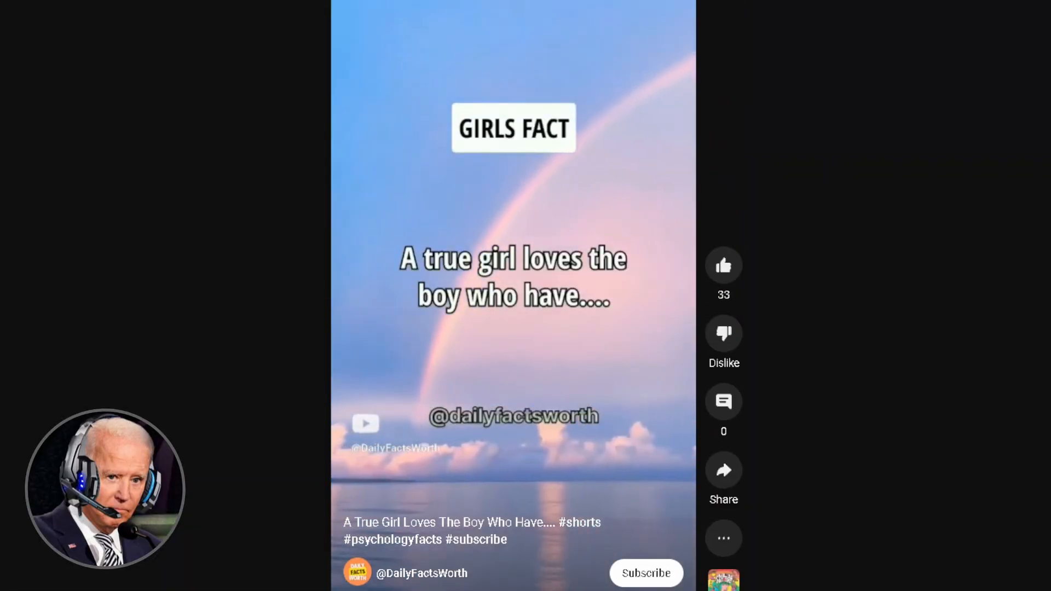
scroll(513, 295, down, 1)
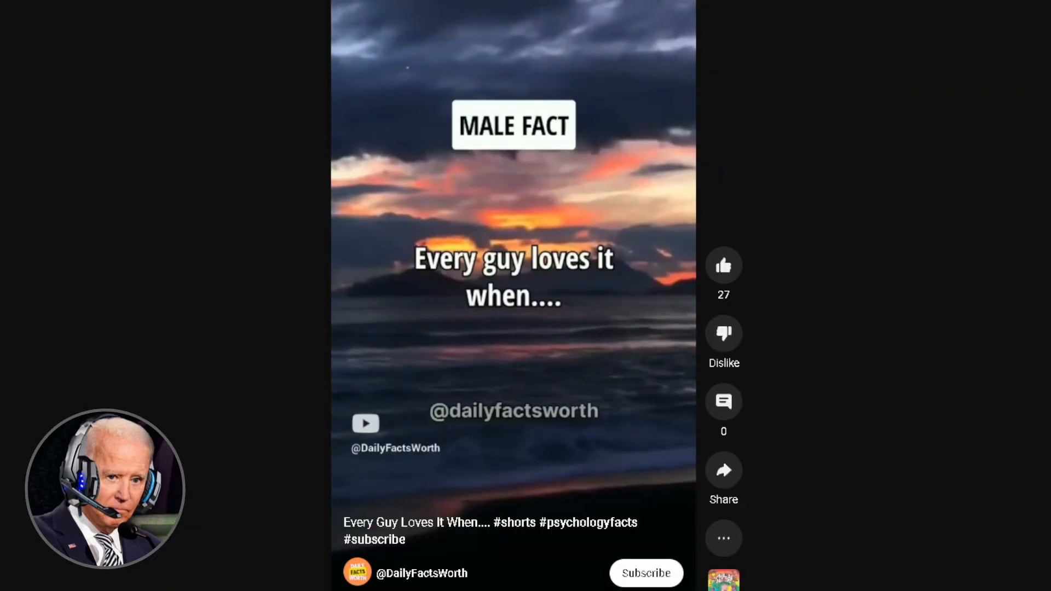
scroll(513, 296, down, 1)
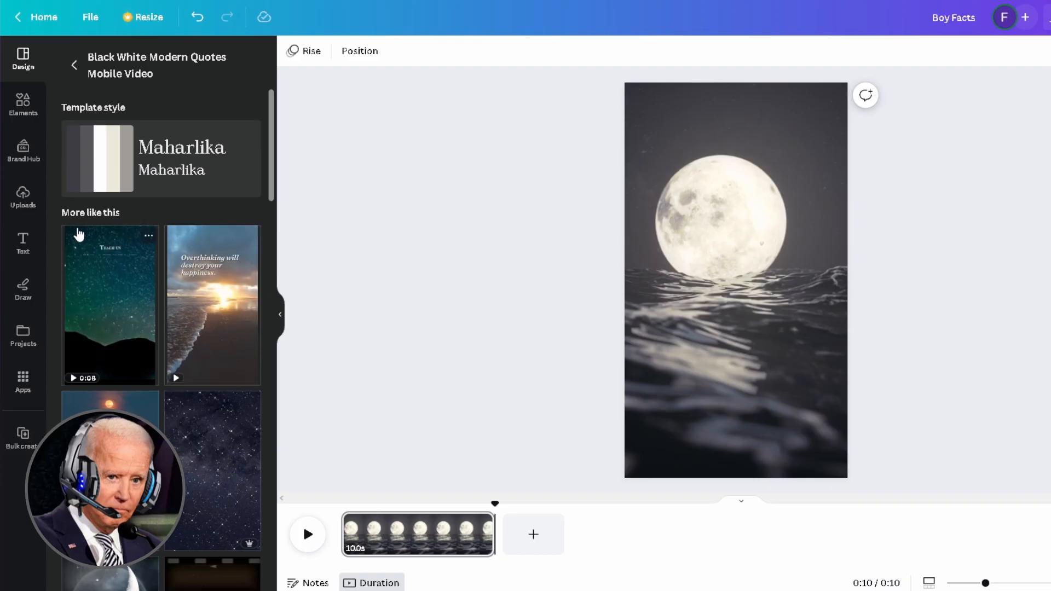
click(23, 244)
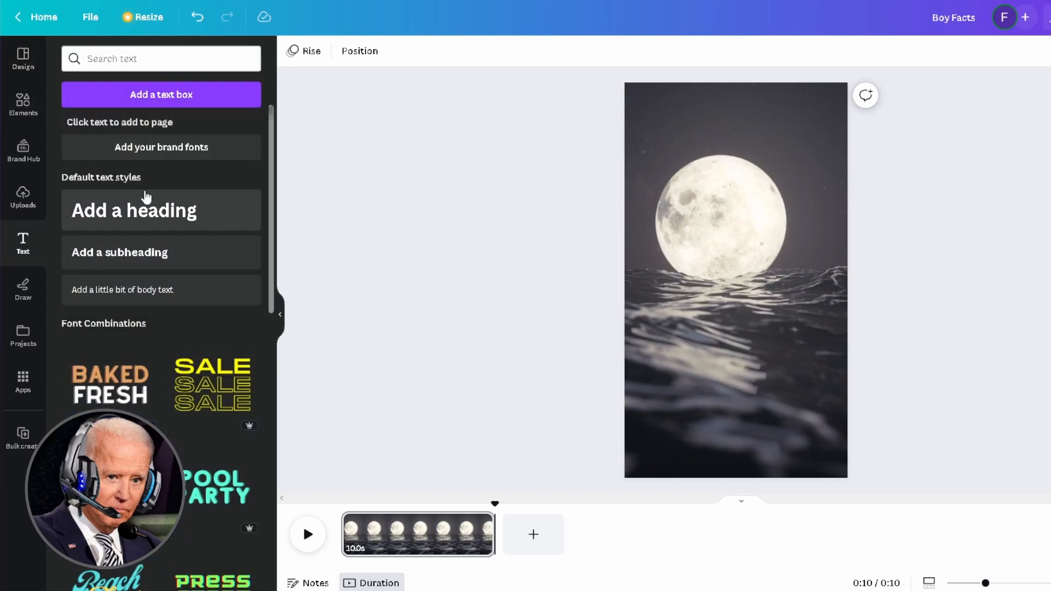
- Add a black 'Boy Facts' heading positioned on the moon
click(134, 210)
text(Boy Facts)
drag(761, 256, 757, 148)
click(477, 51)
click(74, 282)
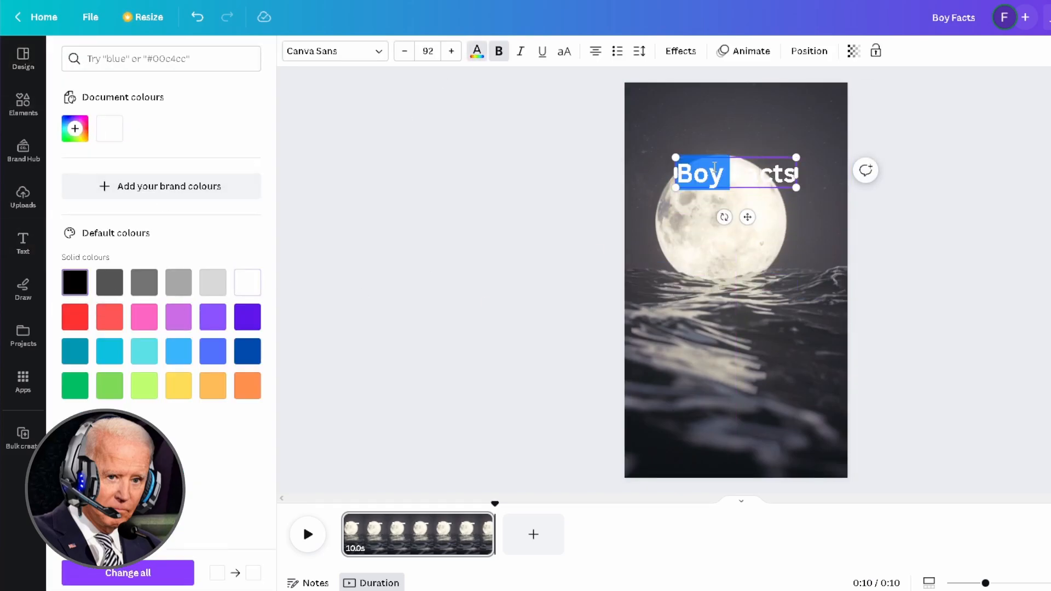
click(417, 310)
- Add a black 'Boys Cry Too...' heading to the page
click(164, 210)
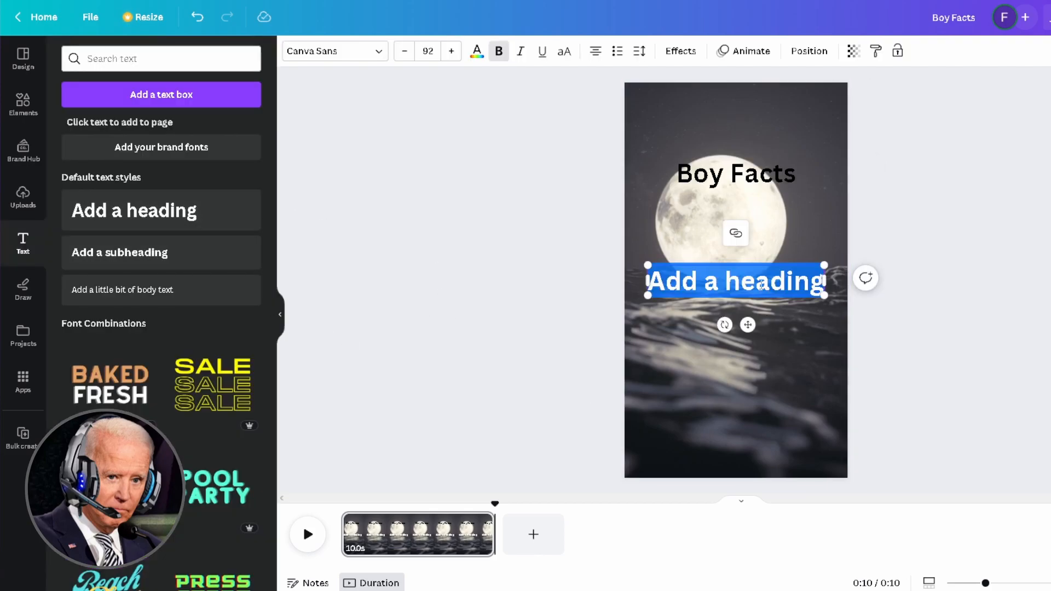
key(ctrl+a)
text(Boys Cry Too...)
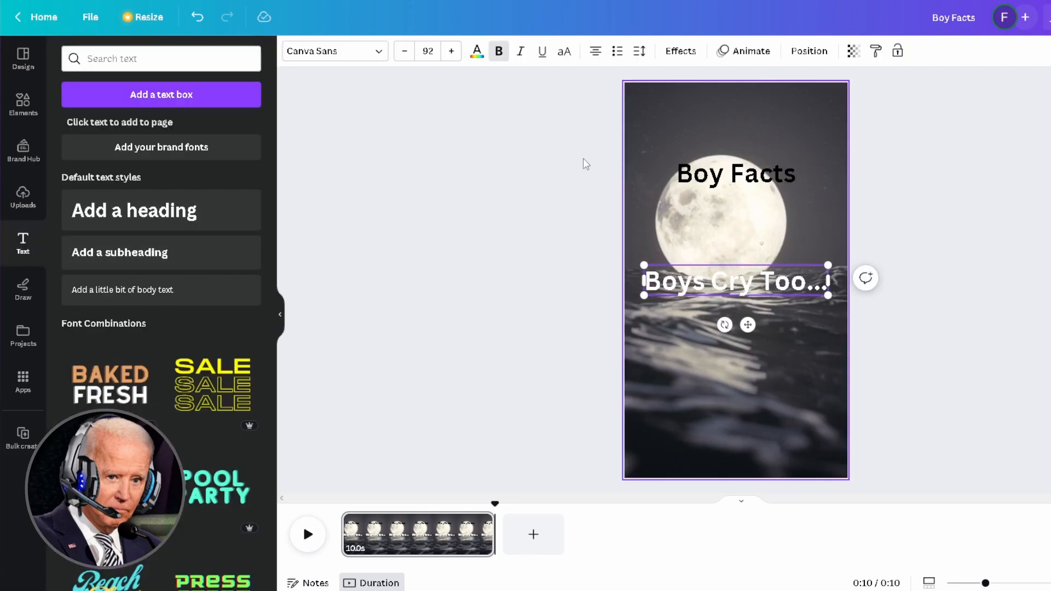
click(477, 51)
click(109, 128)
key(Escape)
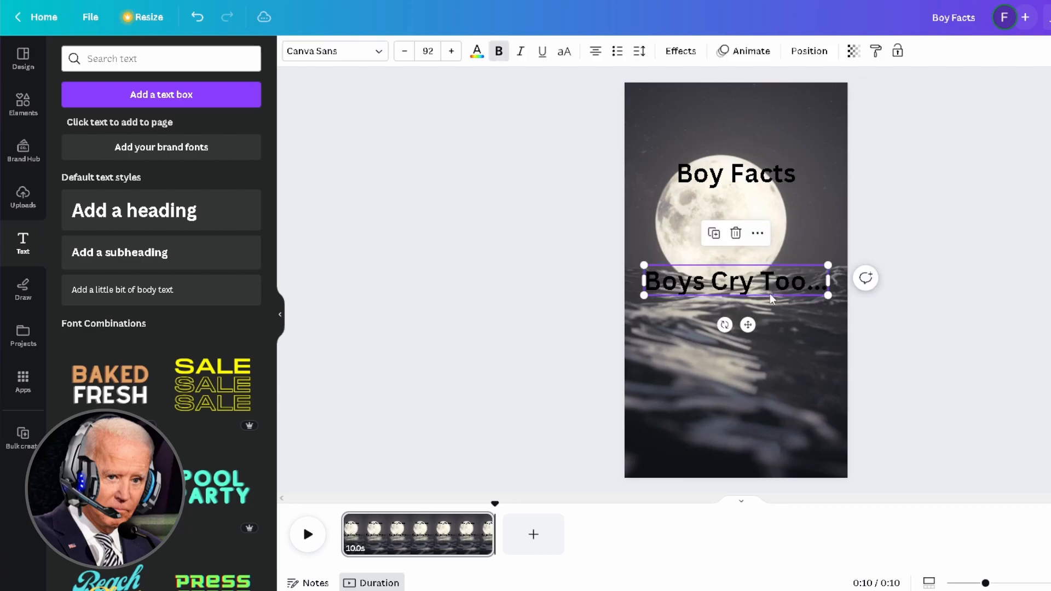
key(Escape)
- Add a black channel-handle heading near the bottom of the page
click(164, 210)
text(@JoeBiden)
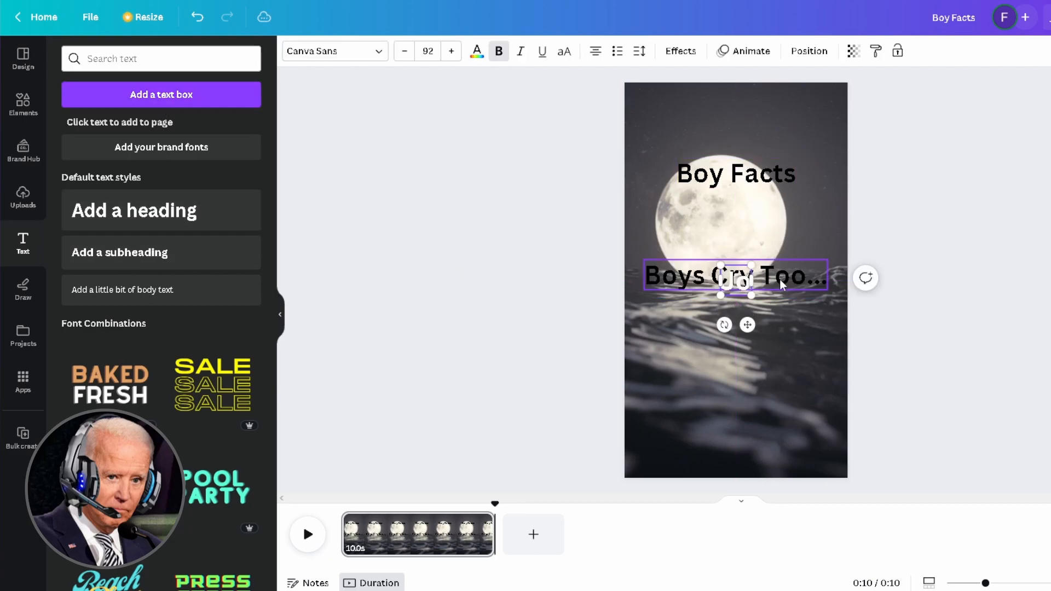
key(ctrl+a)
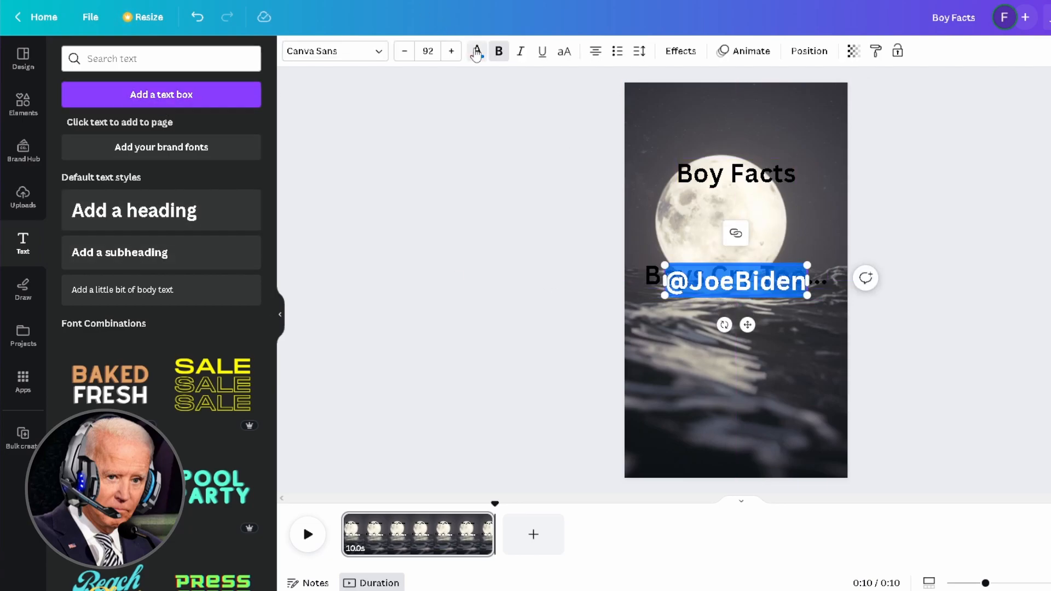
click(477, 50)
click(111, 129)
drag(768, 267, 767, 388)
click(952, 337)
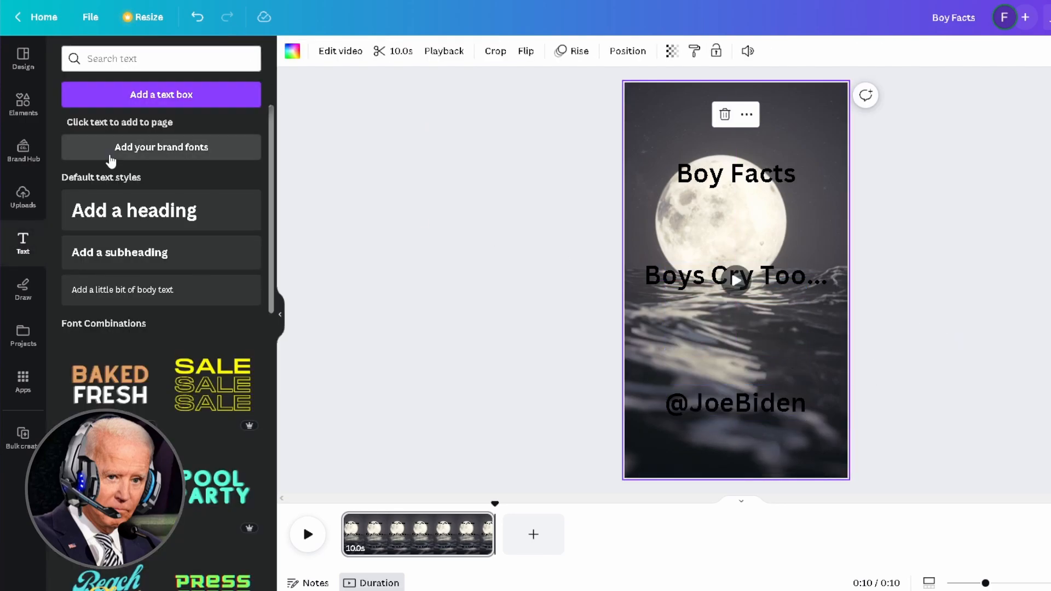
- Add a 'Tears will heal...' heading centred over the middle caption
click(134, 210)
text(Tears will heal...)
key(ctrl+a)
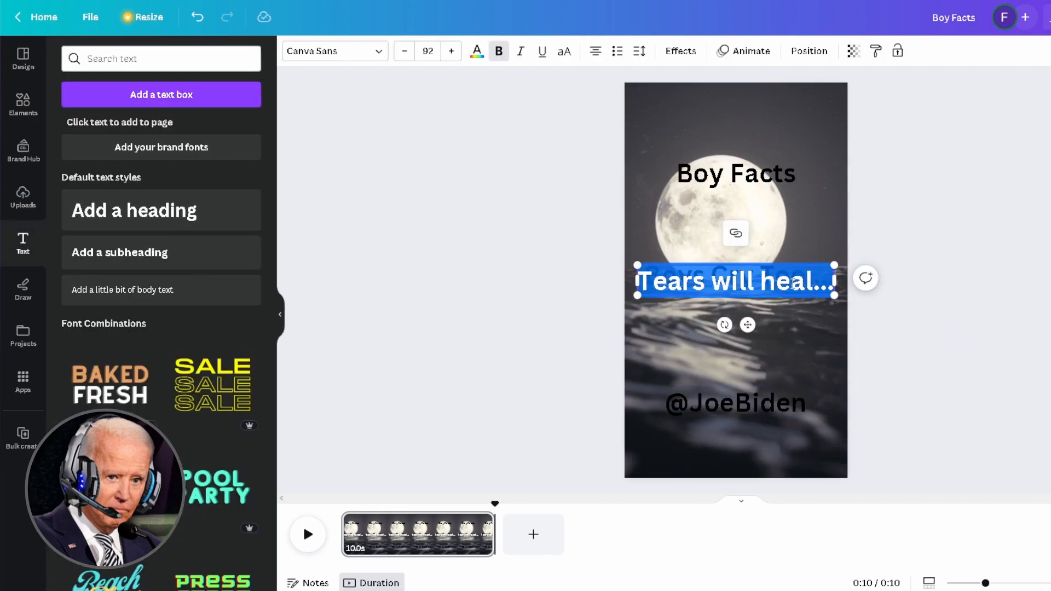
click(484, 52)
drag(783, 296, 783, 289)
click(945, 304)
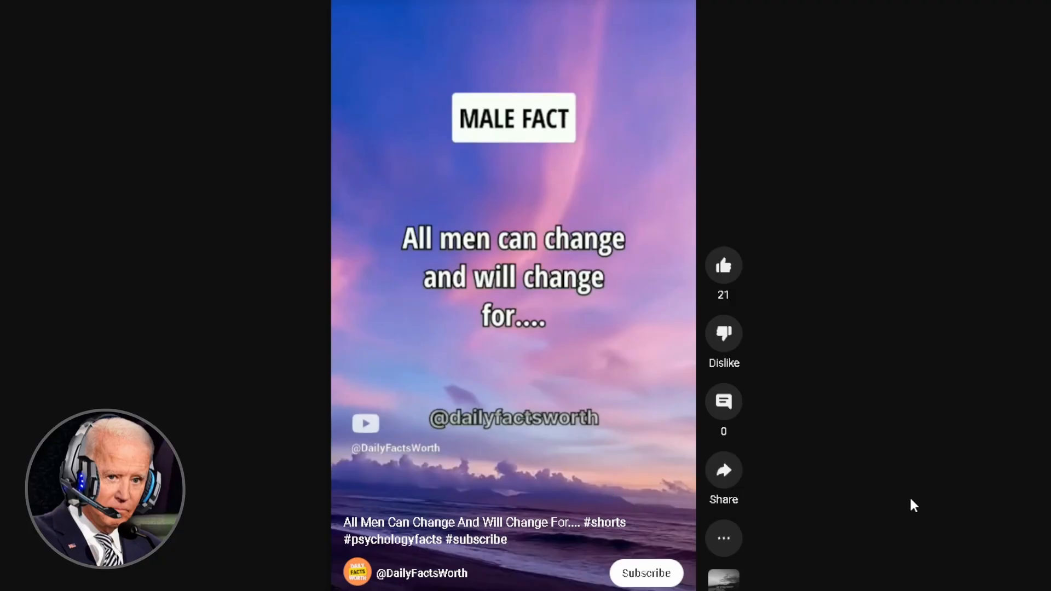
- Scroll through the YouTube Shorts feed of MALE FACT and GIRLS FACT quote videos
scroll(514, 296, down, 3)
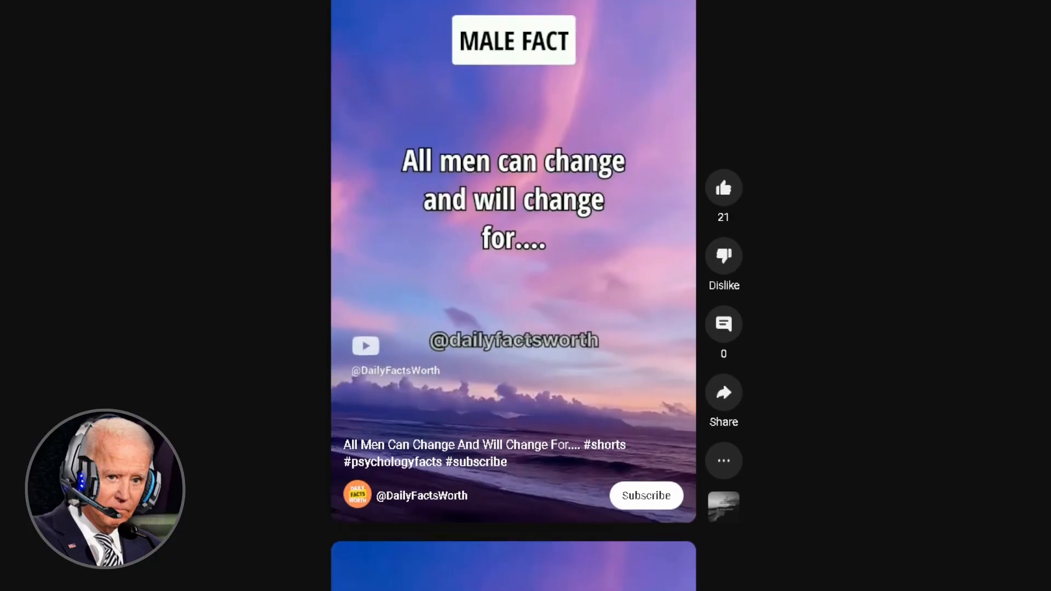
scroll(513, 296, down, 3)
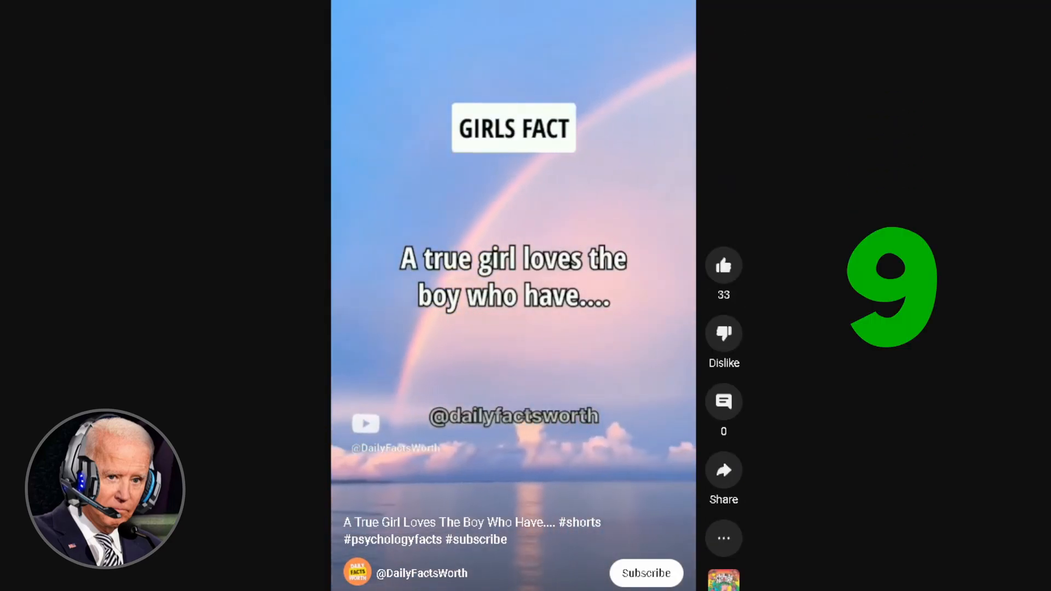
scroll(513, 296, down, 3)
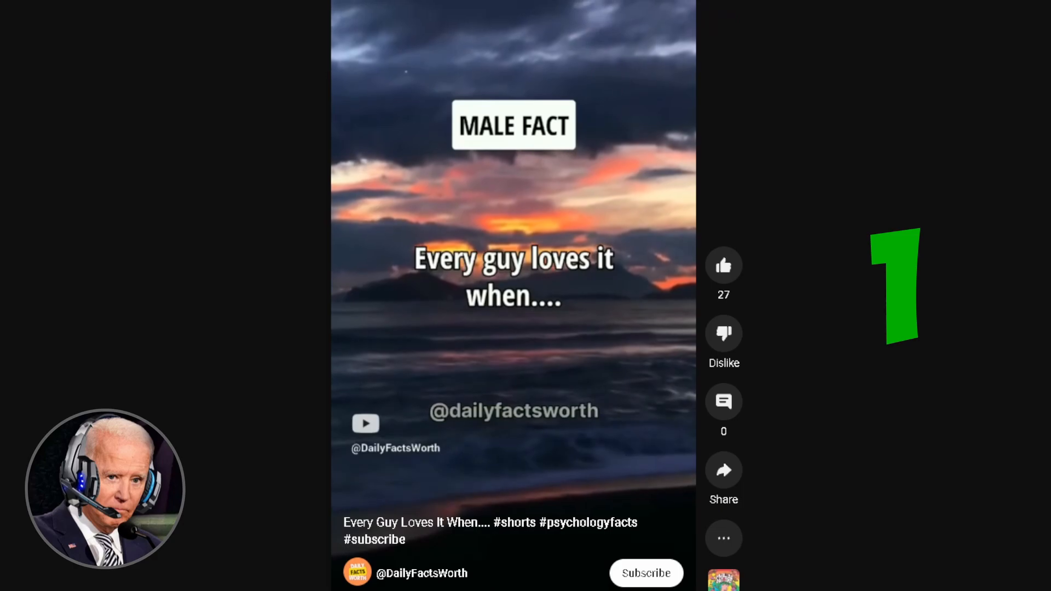
scroll(513, 295, down, 3)
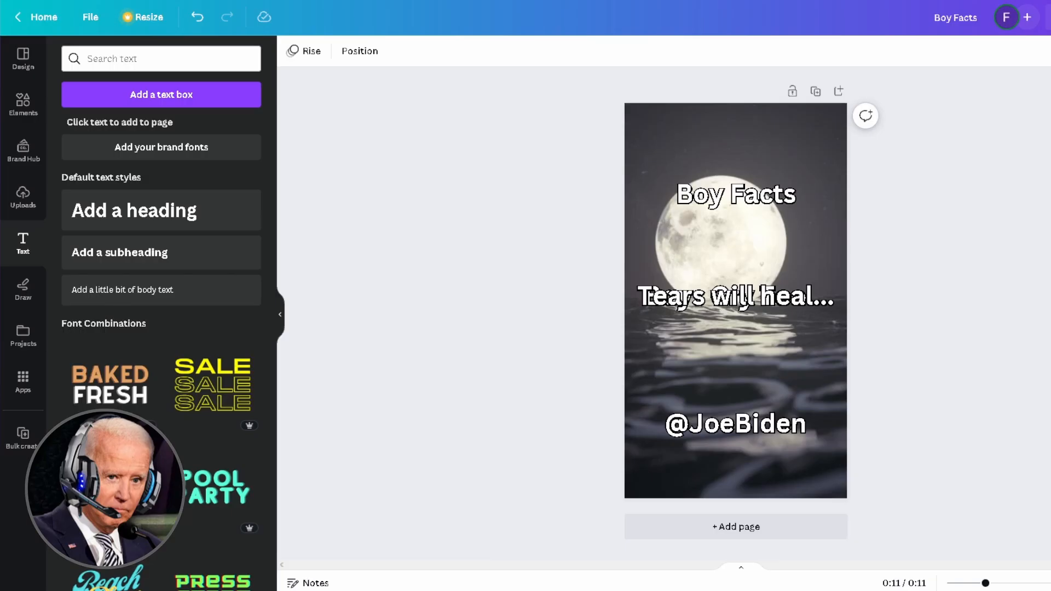
- Move 'Tears will heal...' below 'Boys Cry Too...' and show caption timing on the timeline
drag(726, 296, 727, 327)
click(677, 295)
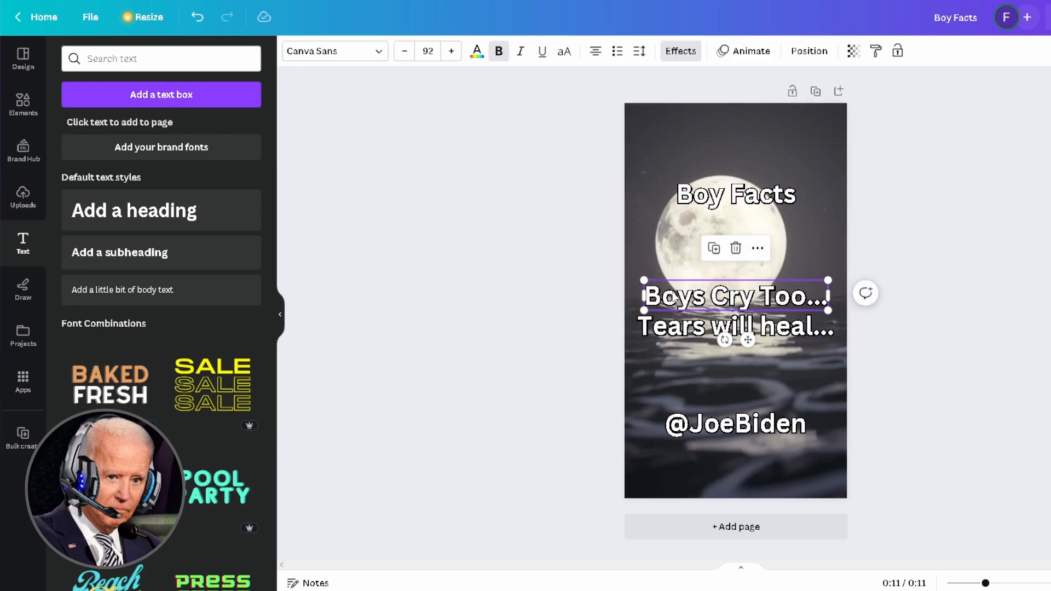
right_click(677, 296)
click(722, 472)
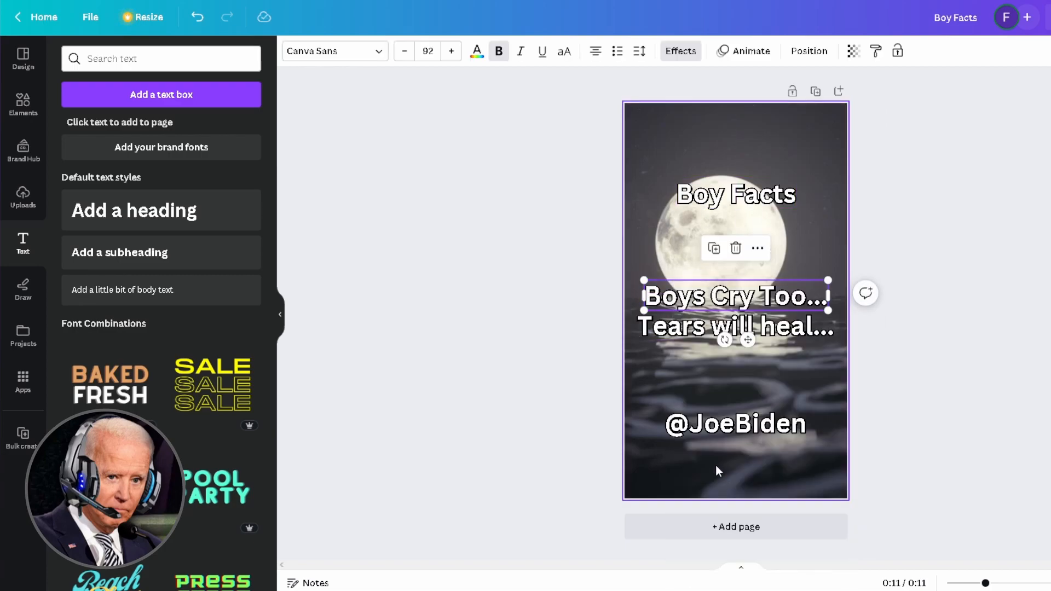
right_click(707, 296)
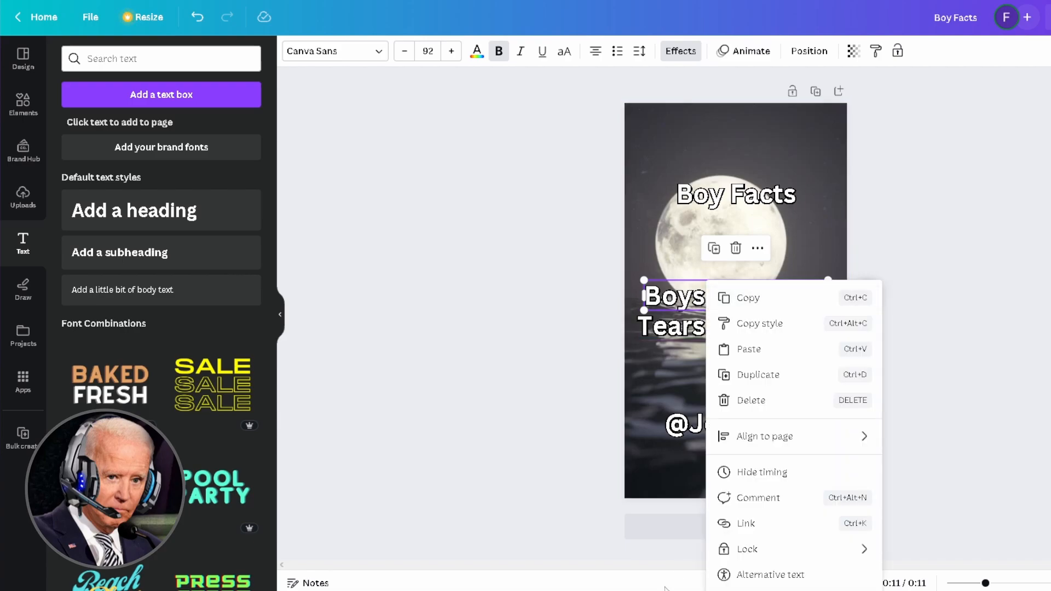
click(705, 579)
click(738, 574)
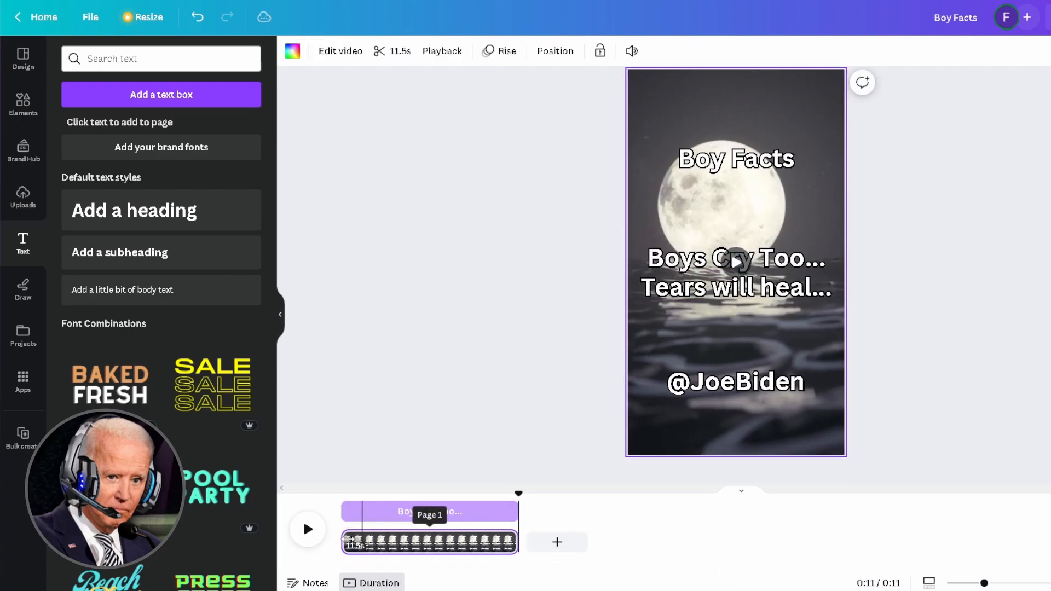
- Make 'Boys Cry Too...' end at 8.3 seconds and 'Tears will heal...' start at 8.3 seconds
drag(517, 511, 481, 517)
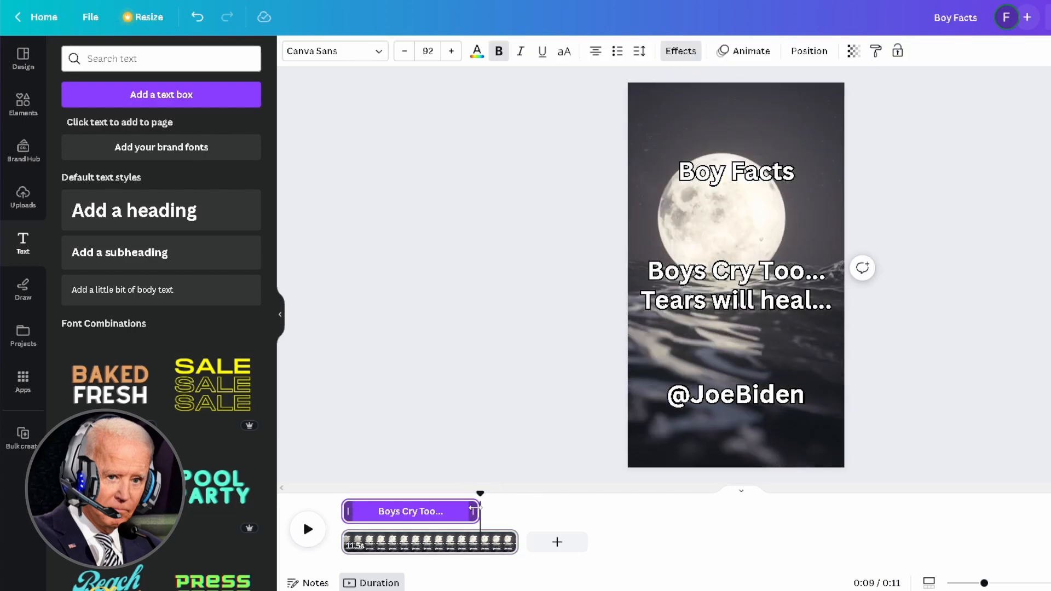
click(728, 301)
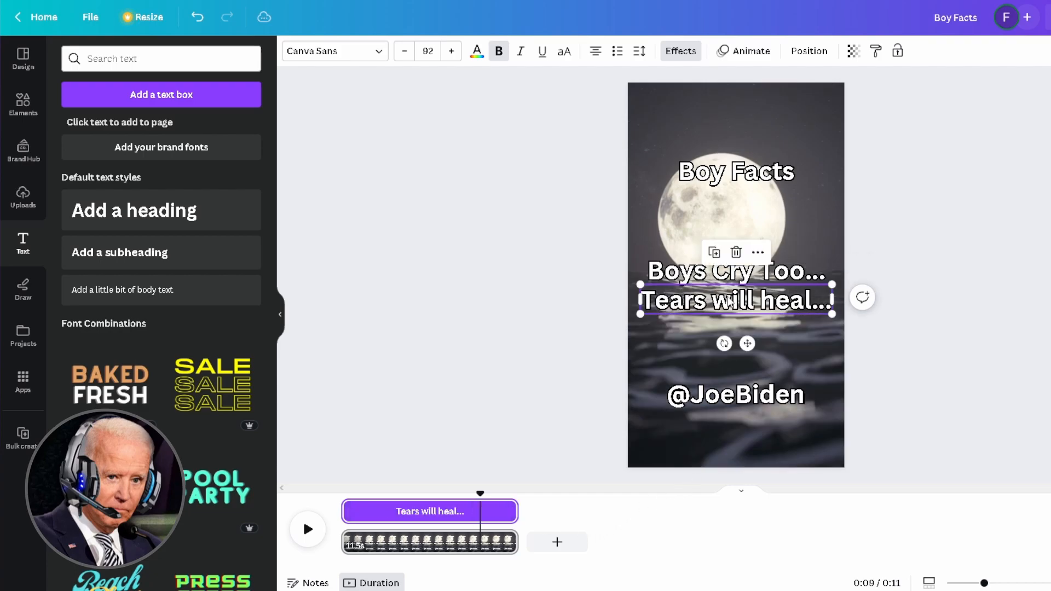
right_click(730, 303)
mouse_move(354, 518)
mouse_down()
mouse_move(485, 520)
mouse_move(498, 530)
mouse_up()
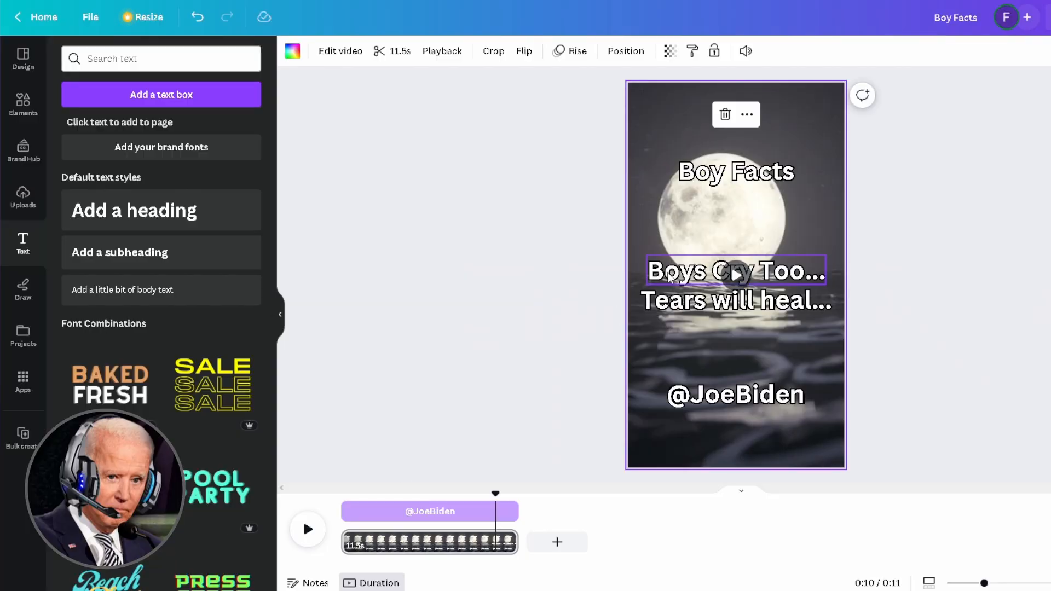
click(668, 276)
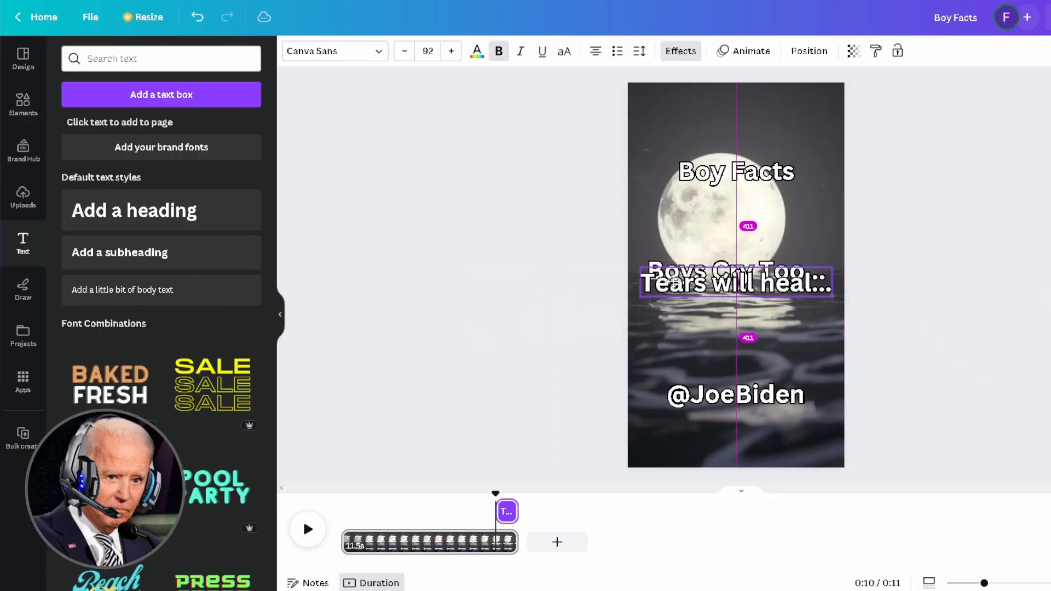
click(306, 529)
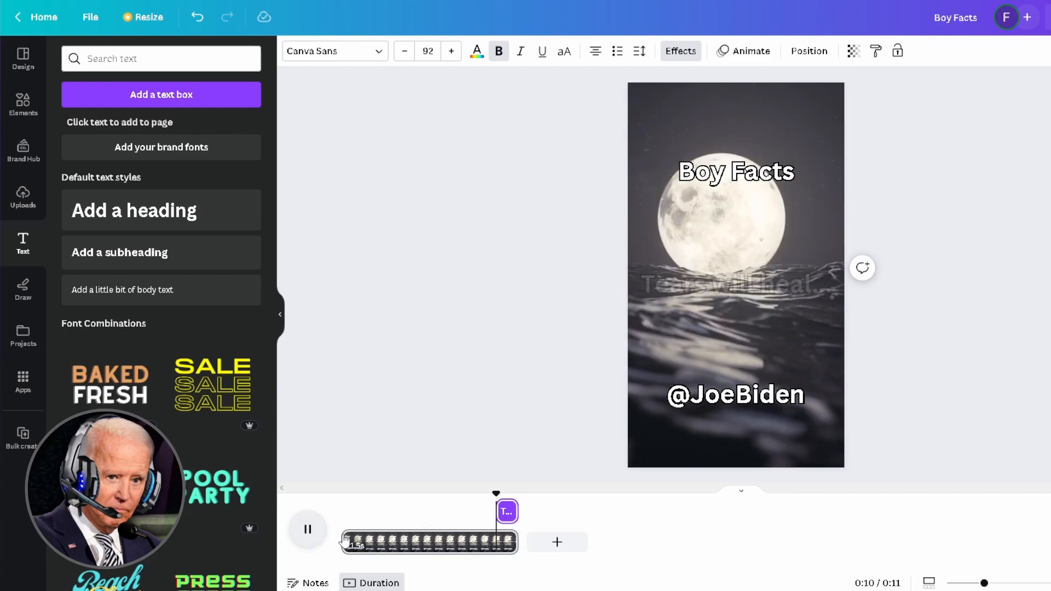
click(306, 530)
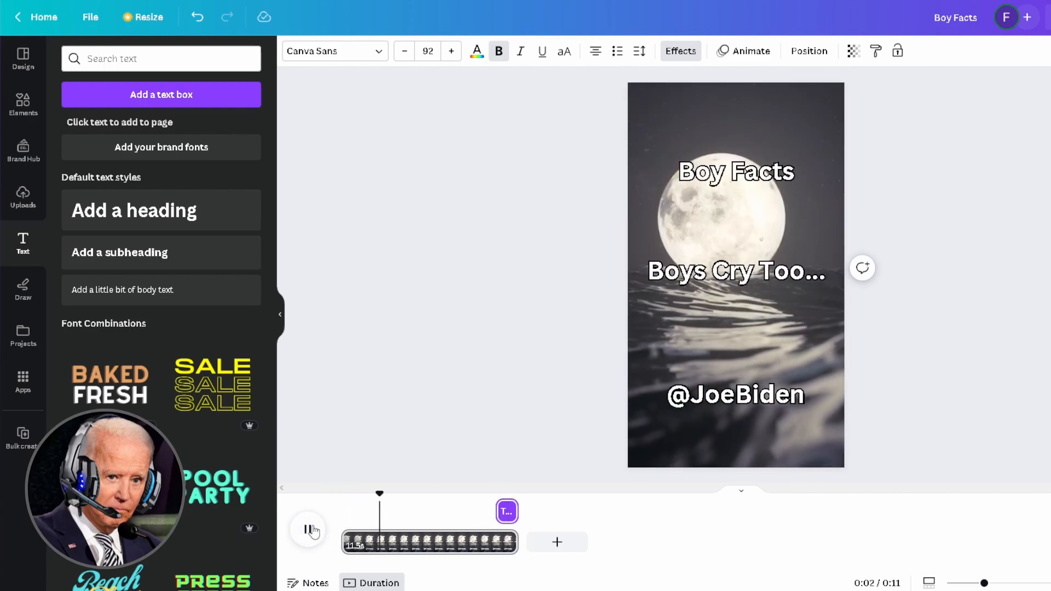
click(307, 529)
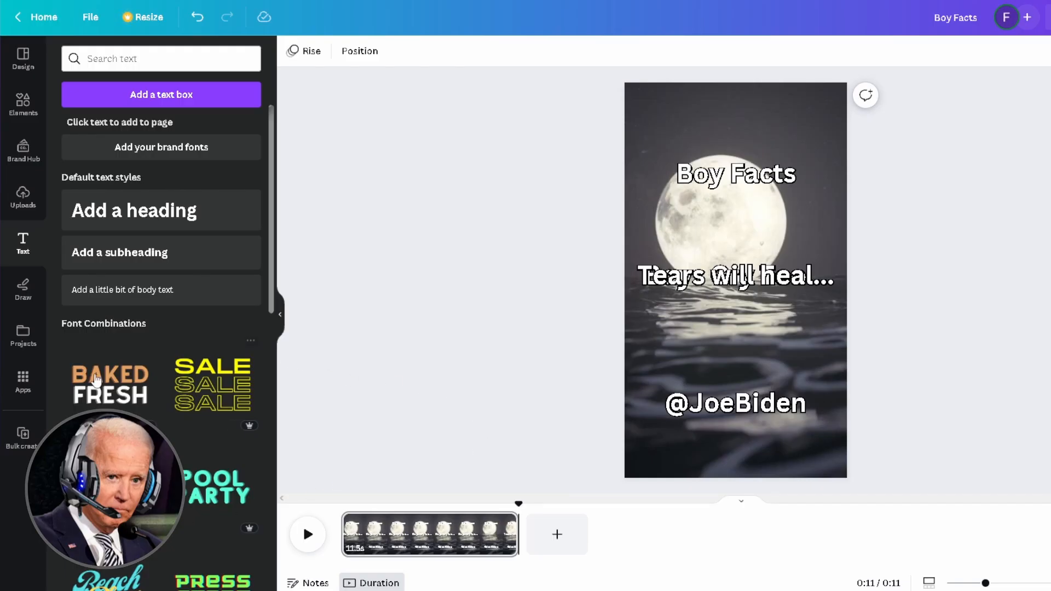
- Open Bulk create, clear the manual data table, and paste the ten quote rows
click(23, 380)
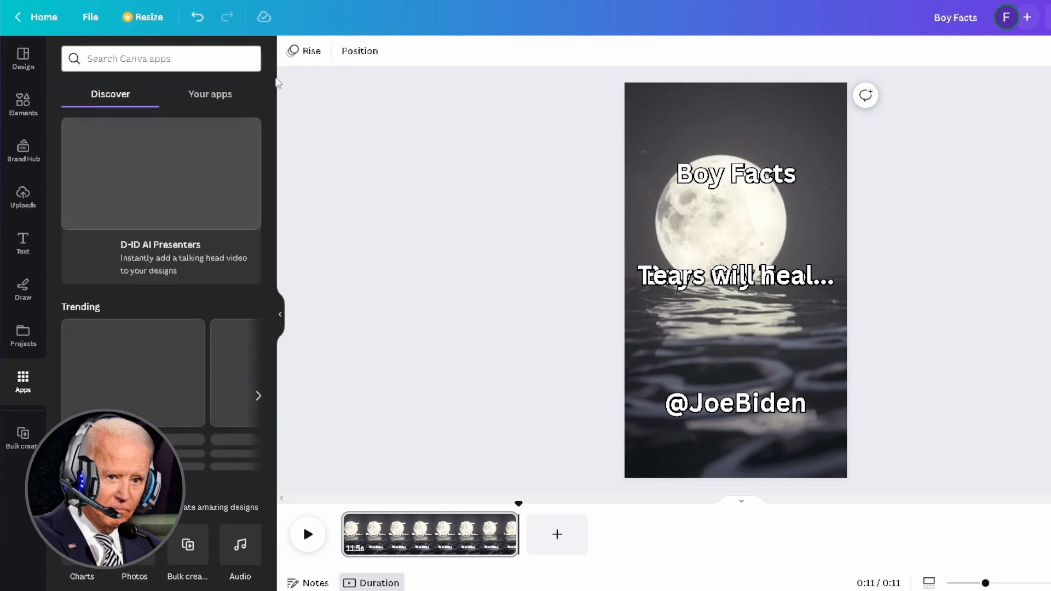
click(215, 55)
text(bulk crea)
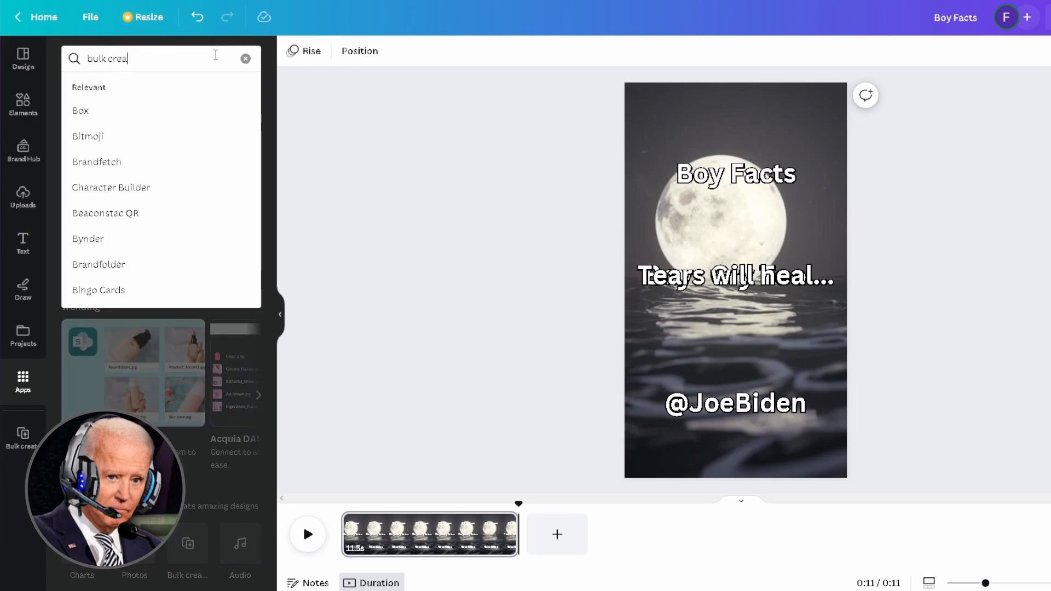
text(te)
key(Return)
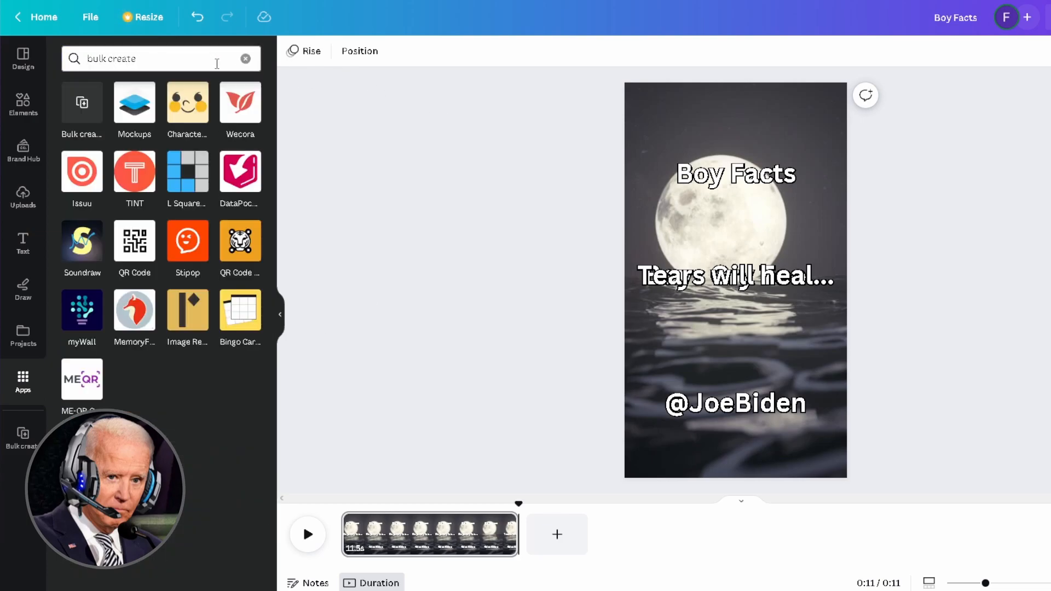
click(79, 109)
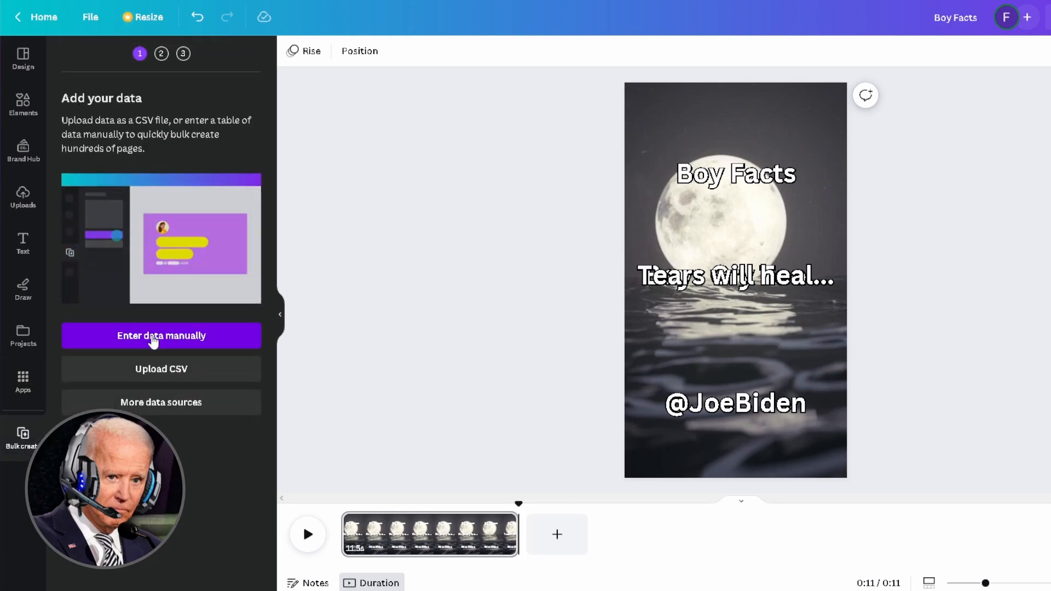
click(157, 348)
click(271, 509)
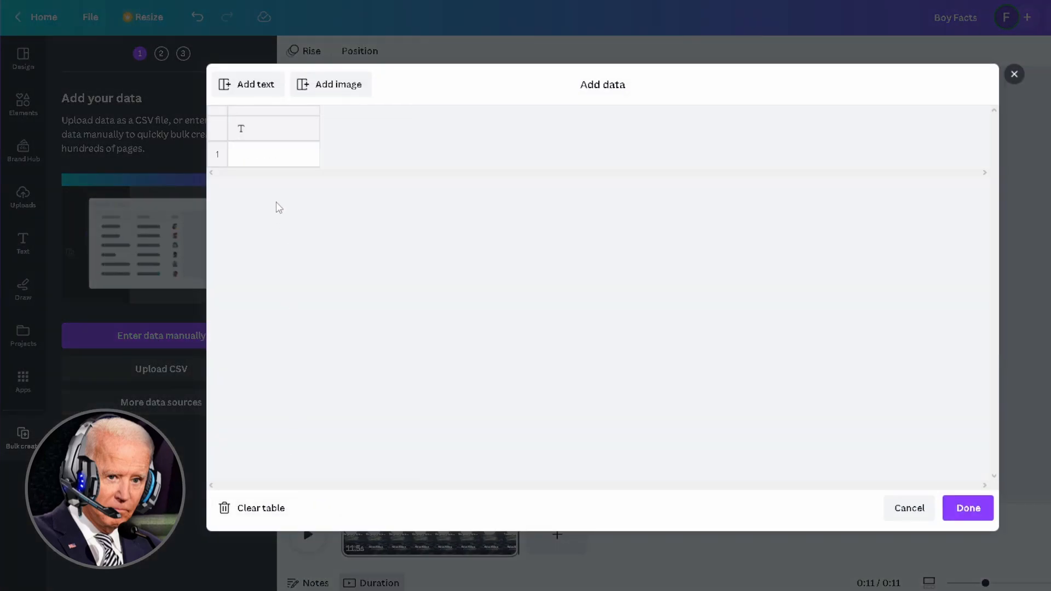
right_click(281, 156)
click(303, 207)
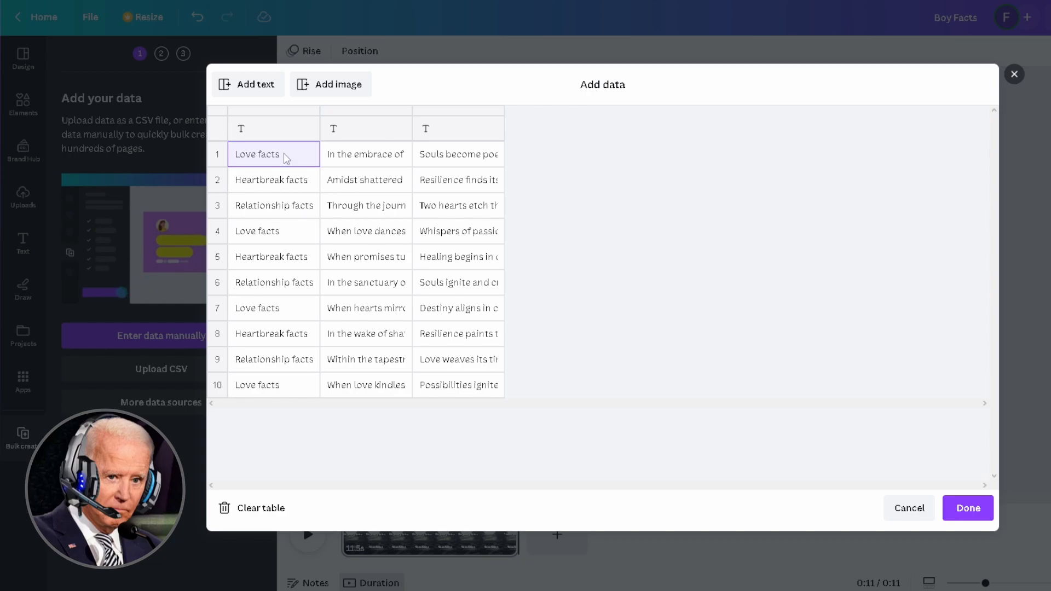
- Rename the column headers to Theme, First and Second and finish the data table
click(281, 134)
text(Theme)
key(Tab)
text(First)
key(Tab)
text(Second)
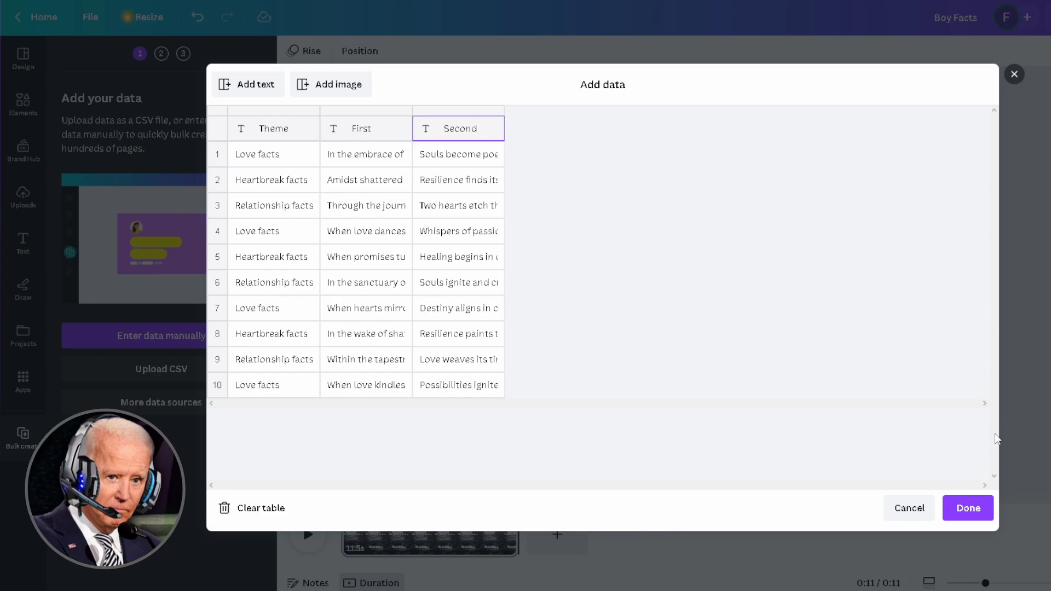
click(982, 505)
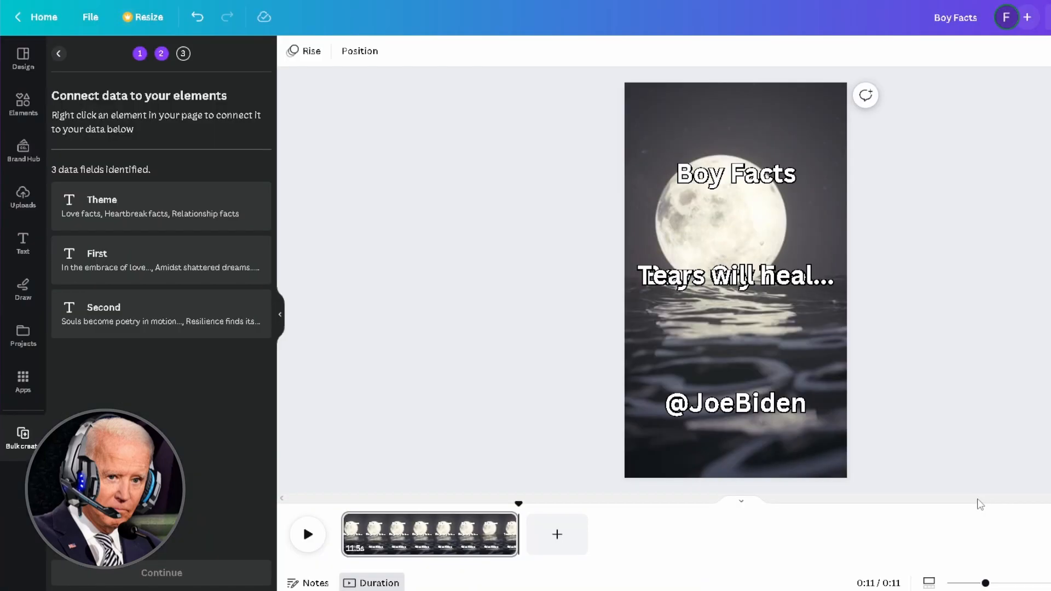
- Connect the 'Boy Facts' heading to the Theme field
click(738, 188)
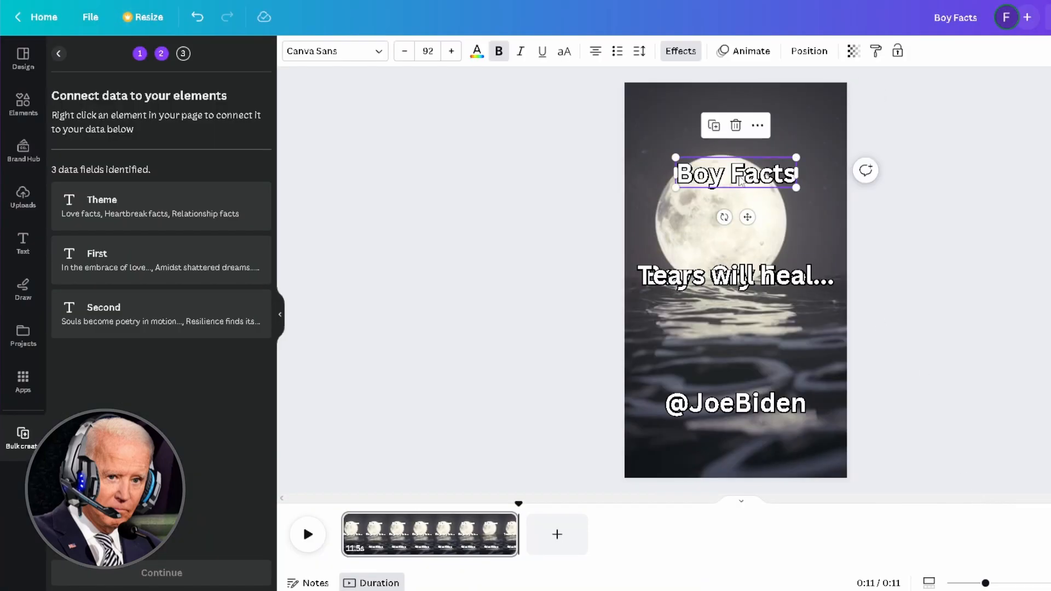
right_click(738, 181)
mouse_move(818, 379)
click(955, 370)
- Move 'Tears will heal...' below 'Boys Cry Too...' and connect 'Boys Cry Too...' to First
click(770, 284)
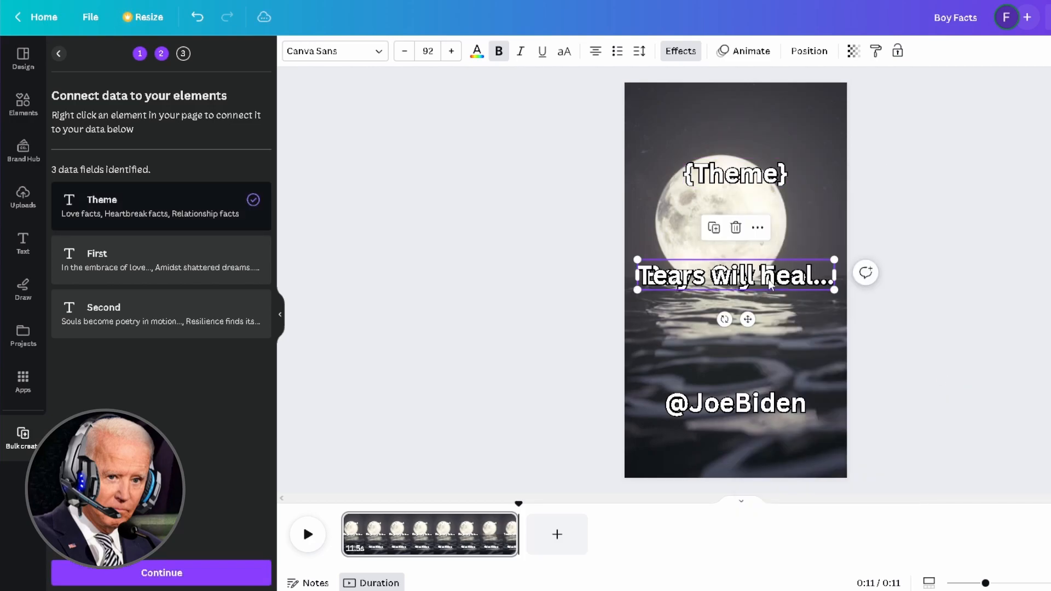
right_click(770, 284)
drag(758, 280, 764, 318)
click(742, 282)
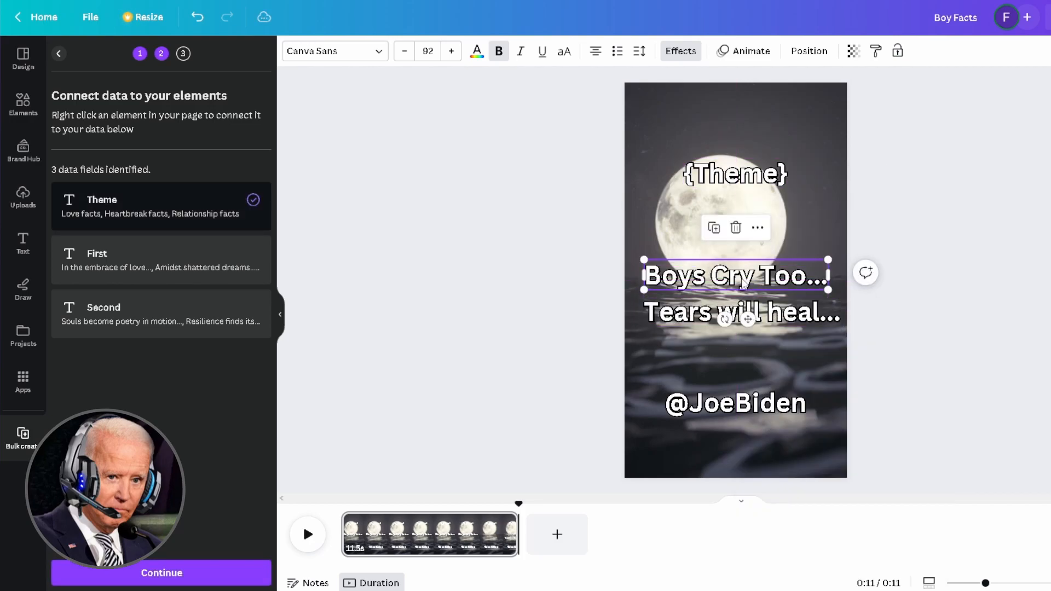
right_click(743, 282)
mouse_move(821, 436)
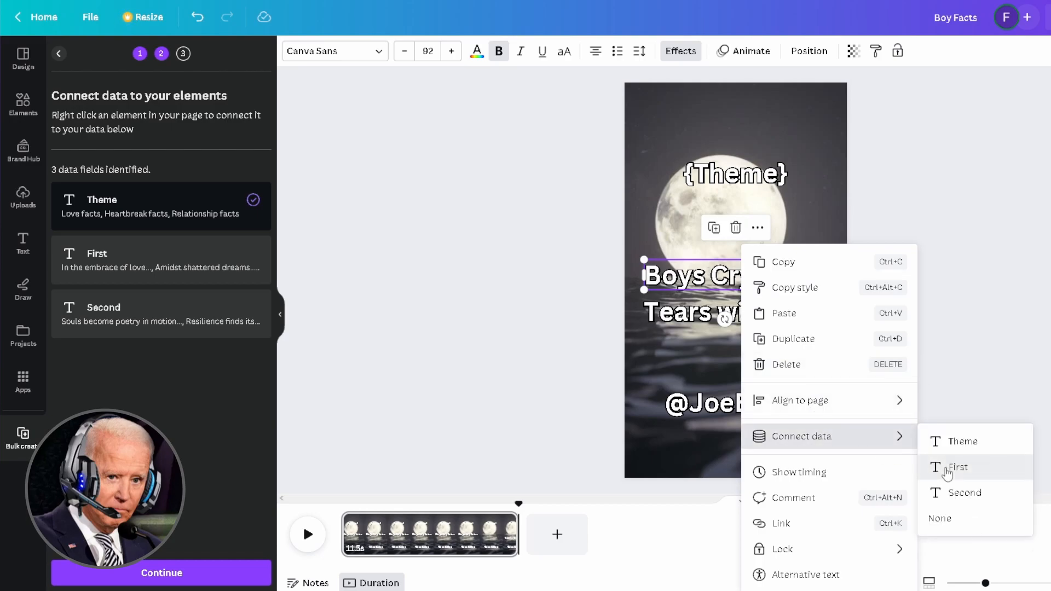
click(950, 465)
- Connect 'Tears will heal...' to Second, reposition it, and continue to applying the data
right_click(790, 322)
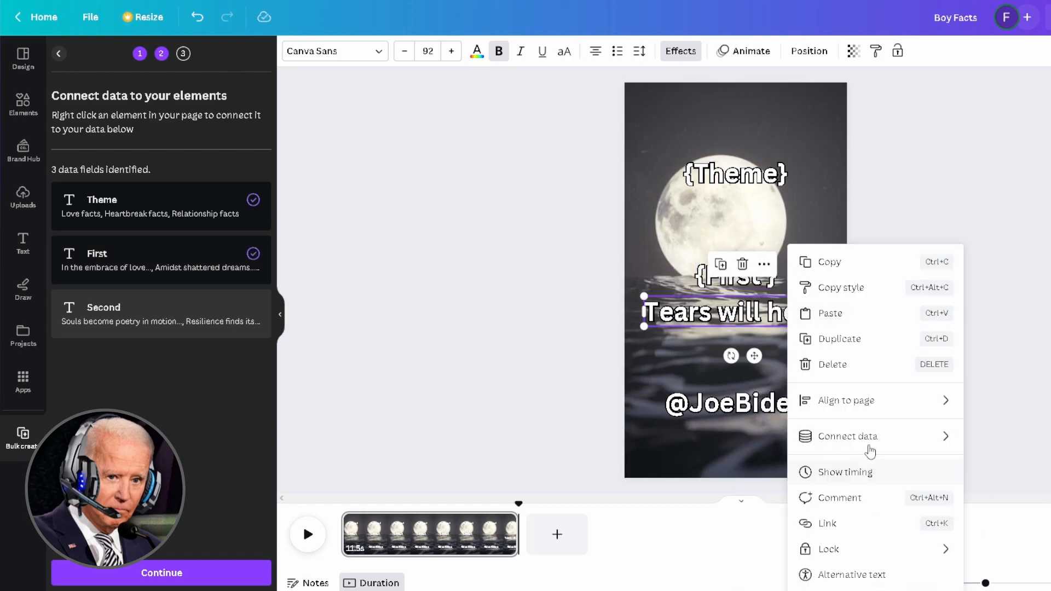
mouse_move(941, 436)
click(979, 498)
drag(755, 314, 759, 278)
click(997, 265)
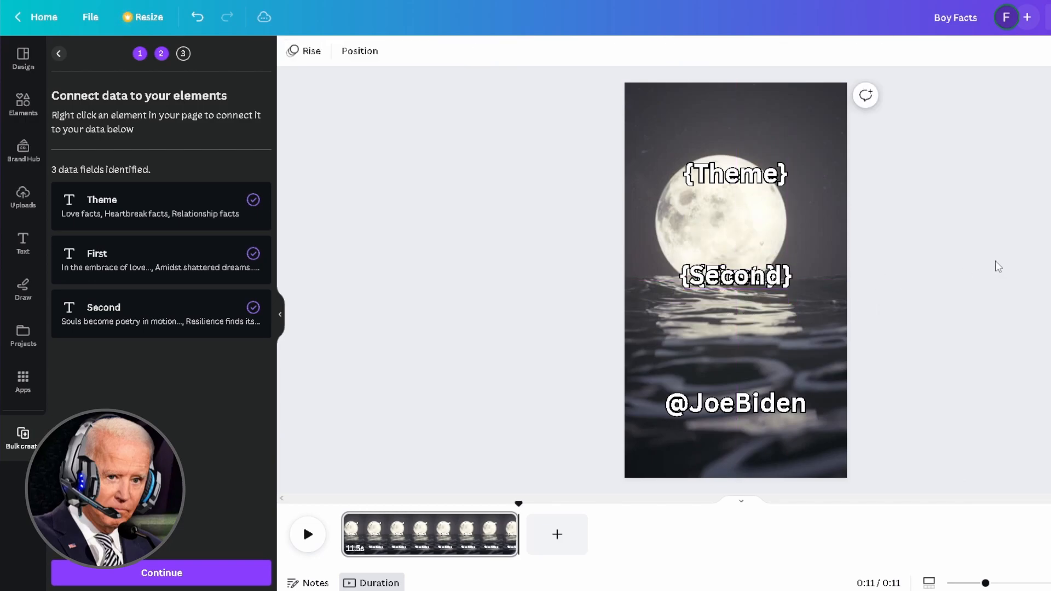
click(182, 572)
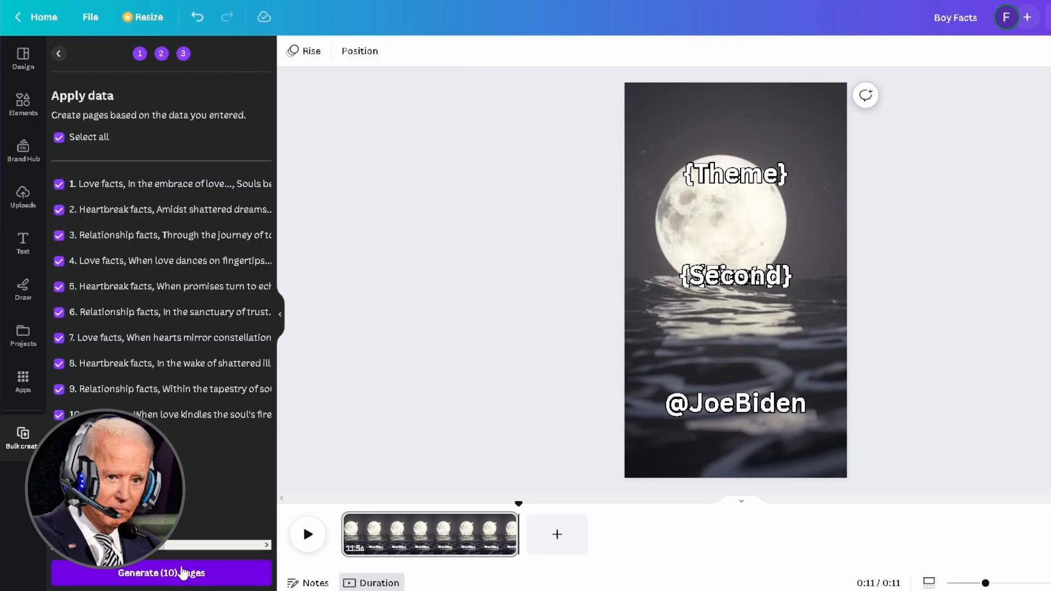
- Generate the 10 quote pages, then return to the original Boy Facts design
click(181, 574)
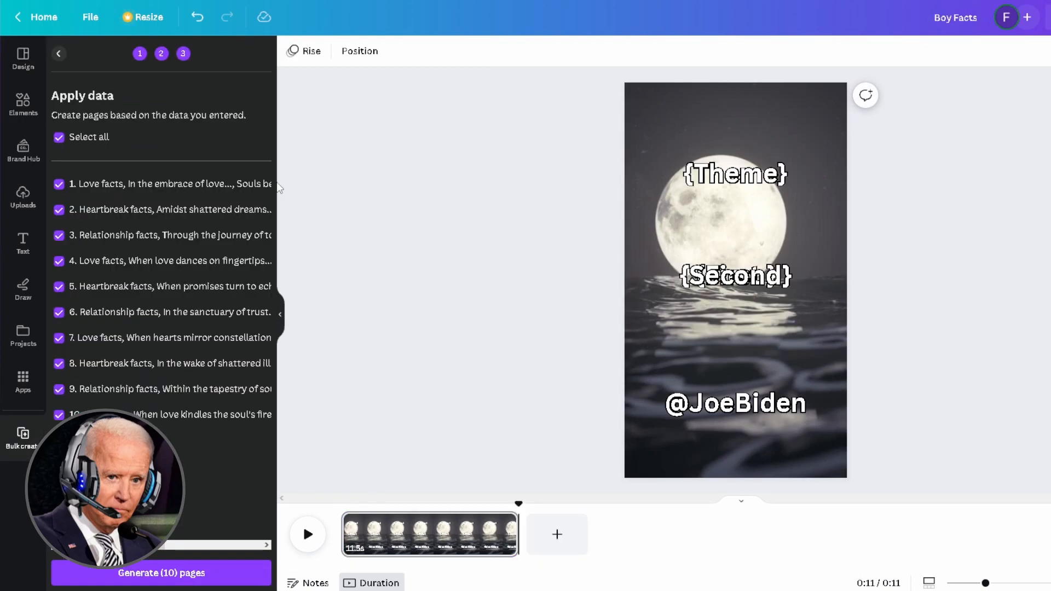
click(58, 53)
click(58, 54)
- Search Elements for 'quotes' and add the 30-second sunset-over-reeds video as the background
click(35, 102)
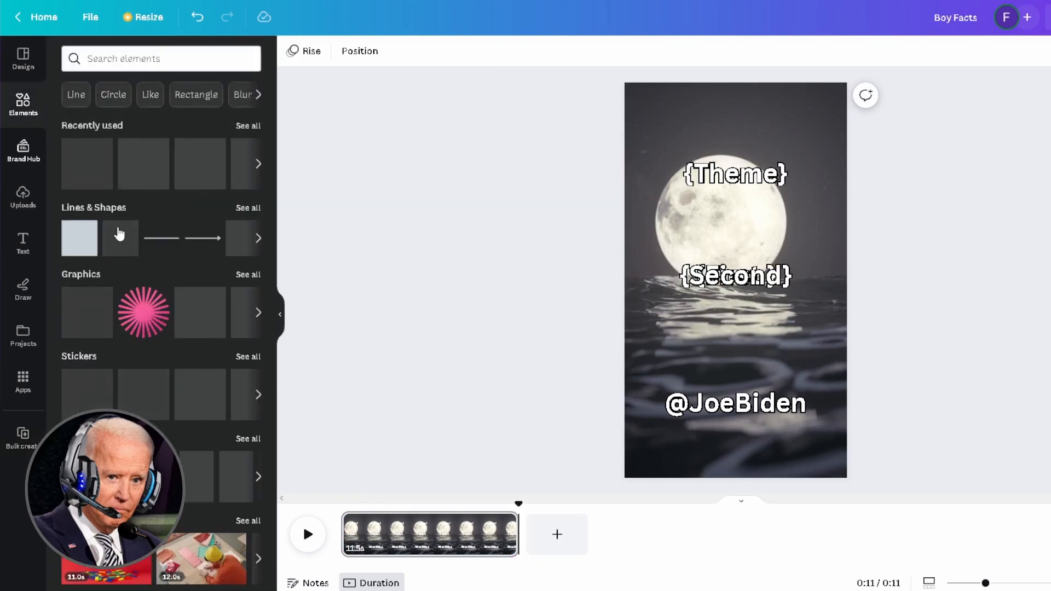
click(146, 59)
text(quotes)
key(Return)
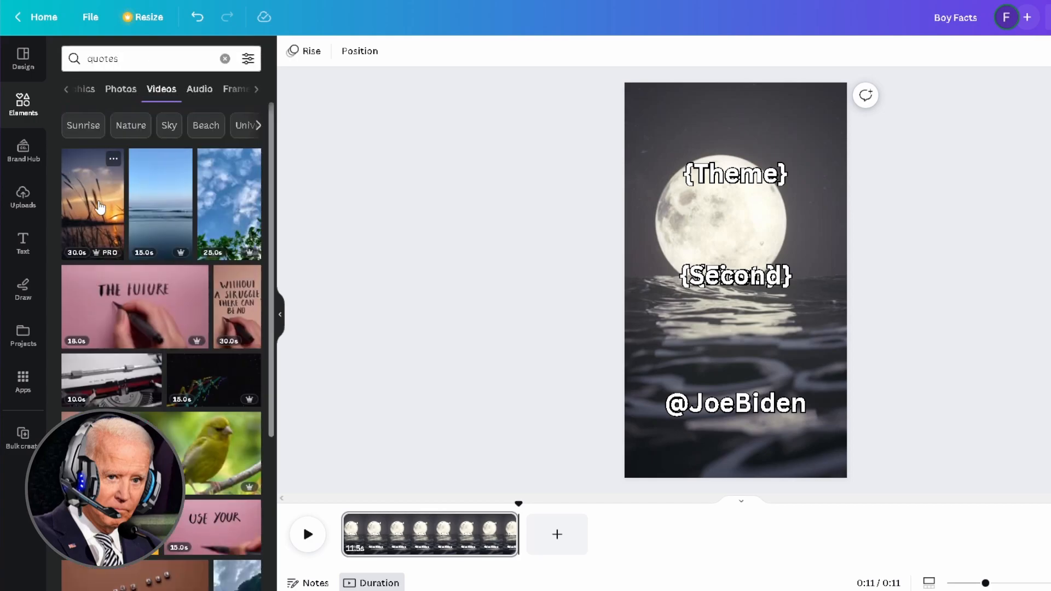
click(93, 203)
right_click(821, 438)
key(Escape)
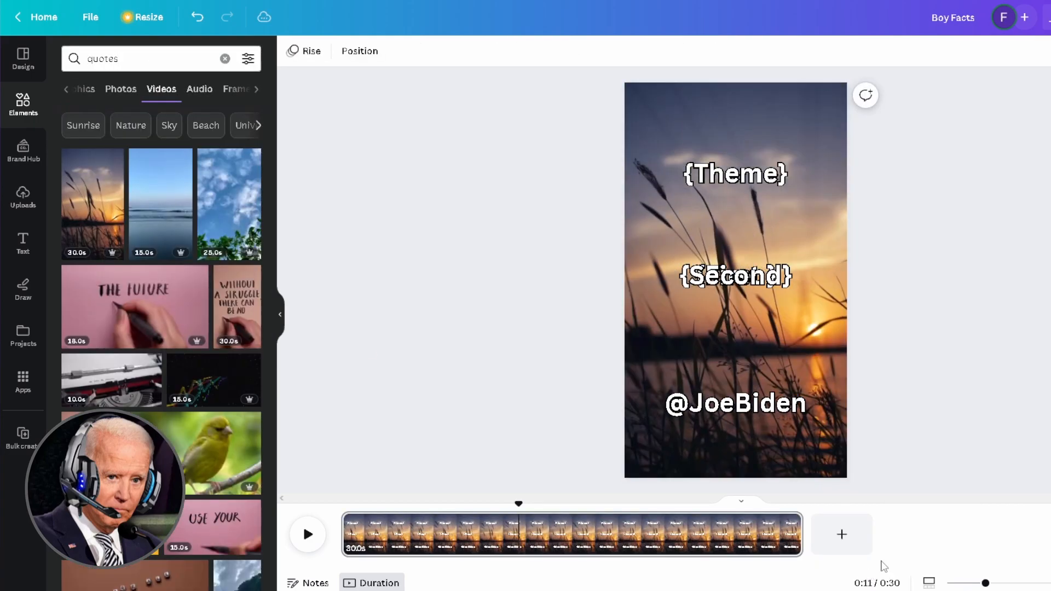